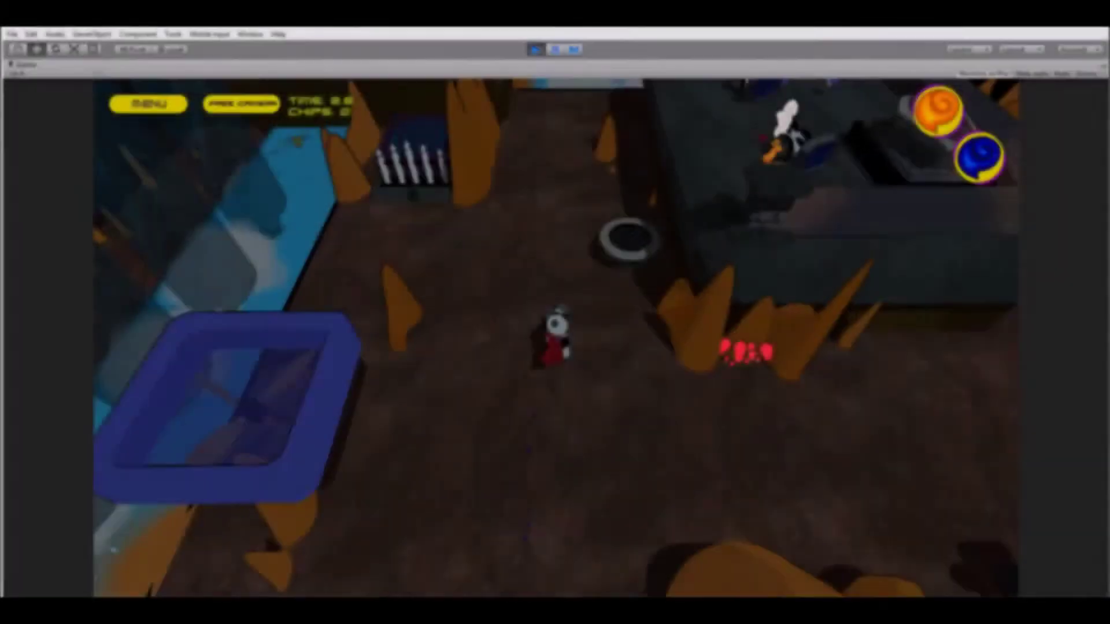
# In Play mode, walk the panda onto the sparkling manhole elevator and back off
pyautogui.press('w')
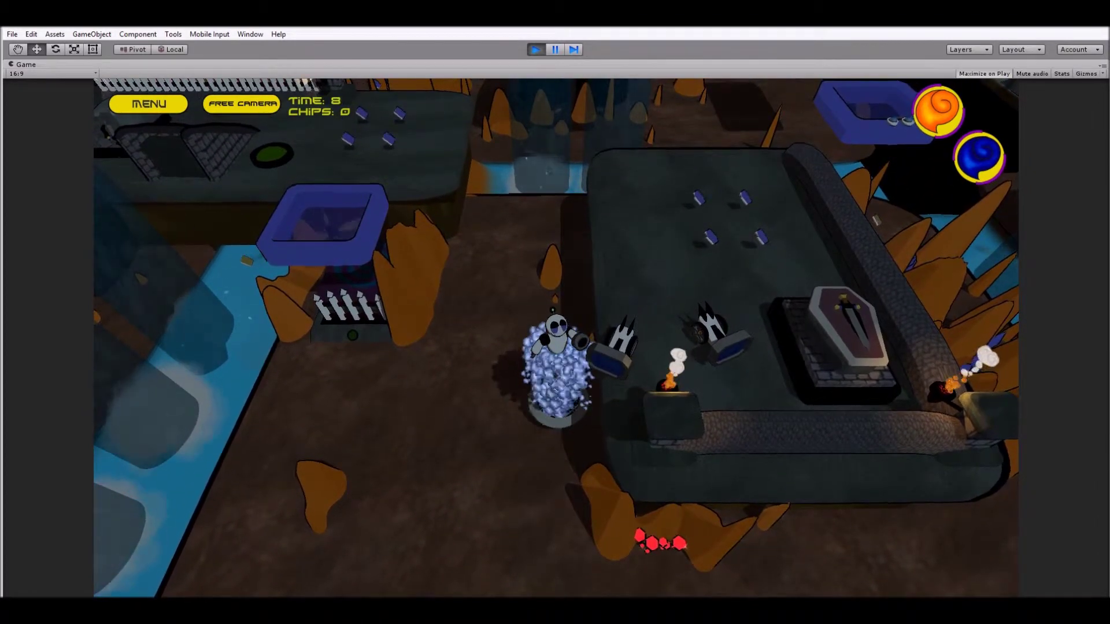
pyautogui.press('s')
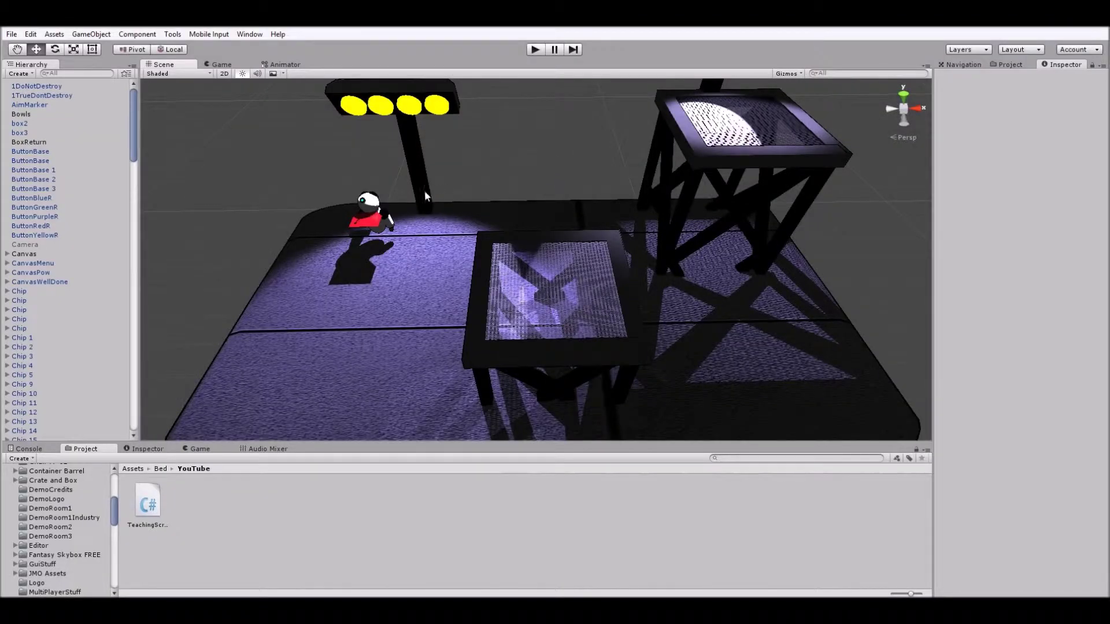
# Create a new Cylinder via GameObject > 3D Object > Cylinder
pyautogui.click(754, 136)
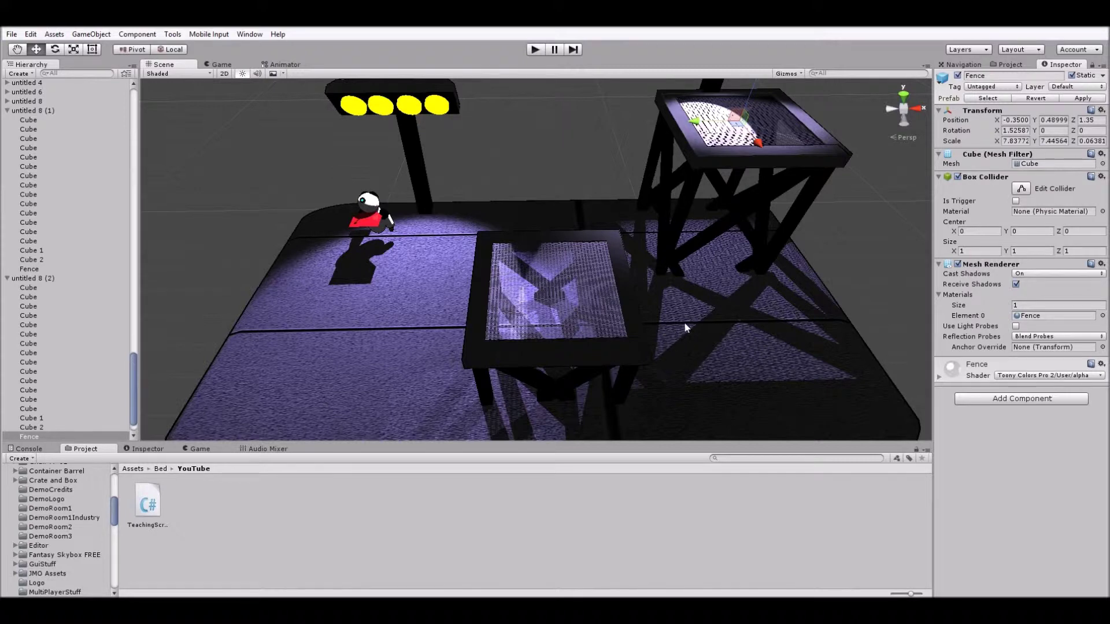
pyautogui.click(92, 34)
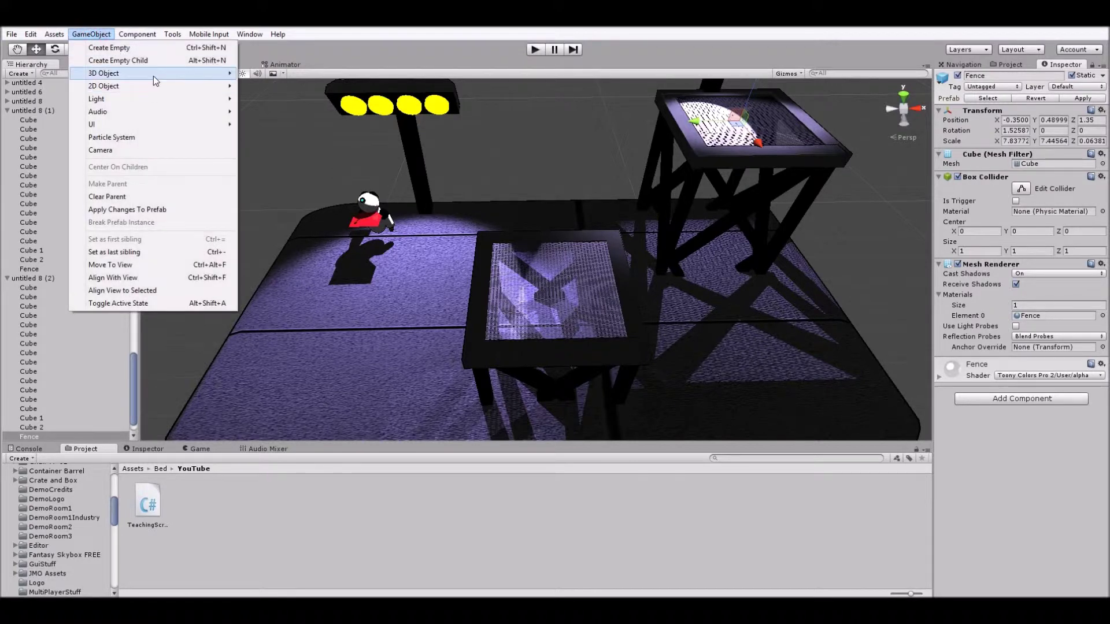
pyautogui.moveTo(153, 76)
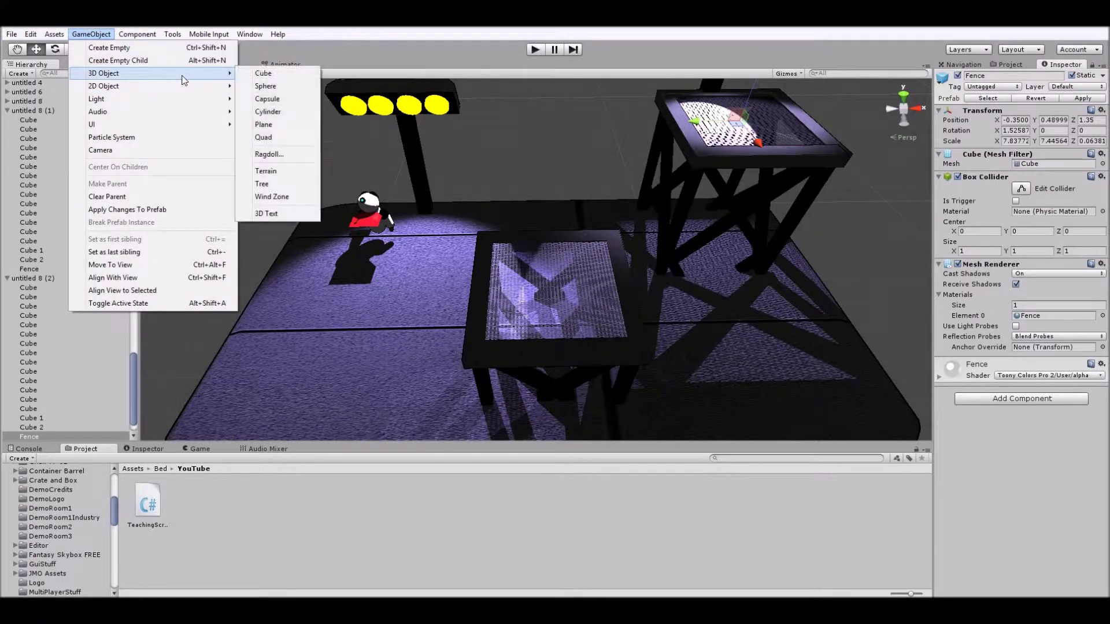
pyautogui.click(285, 111)
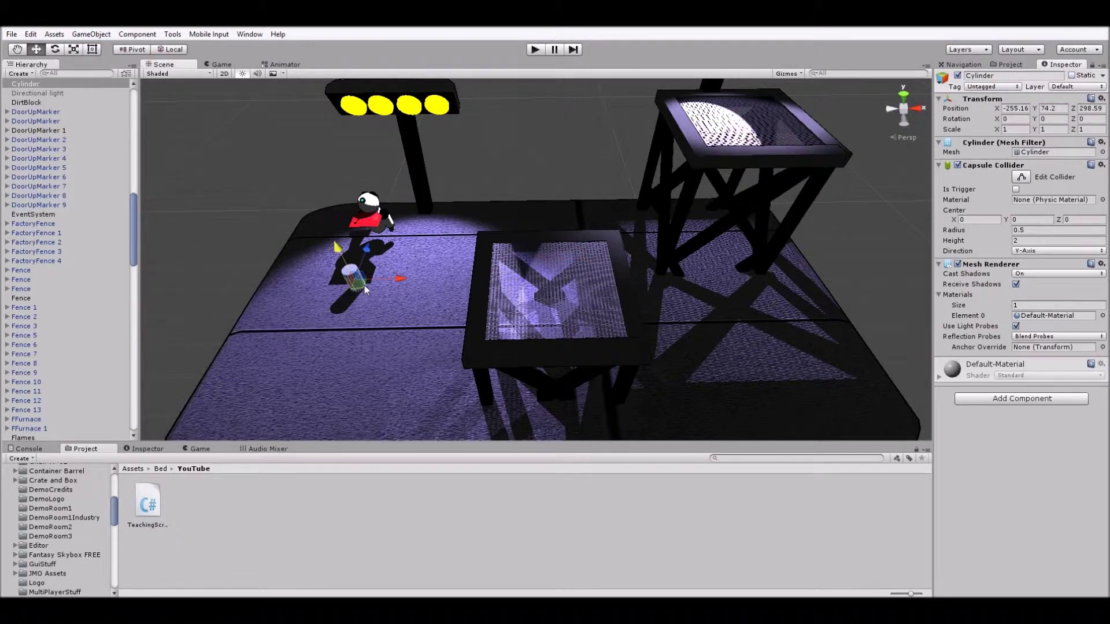
# Enlarge the cylinder into a drum sunk into the floor beside the table, then duplicate it
pyautogui.moveTo(358, 289); pyautogui.dragTo(653, 283)
pyautogui.click(74, 50)
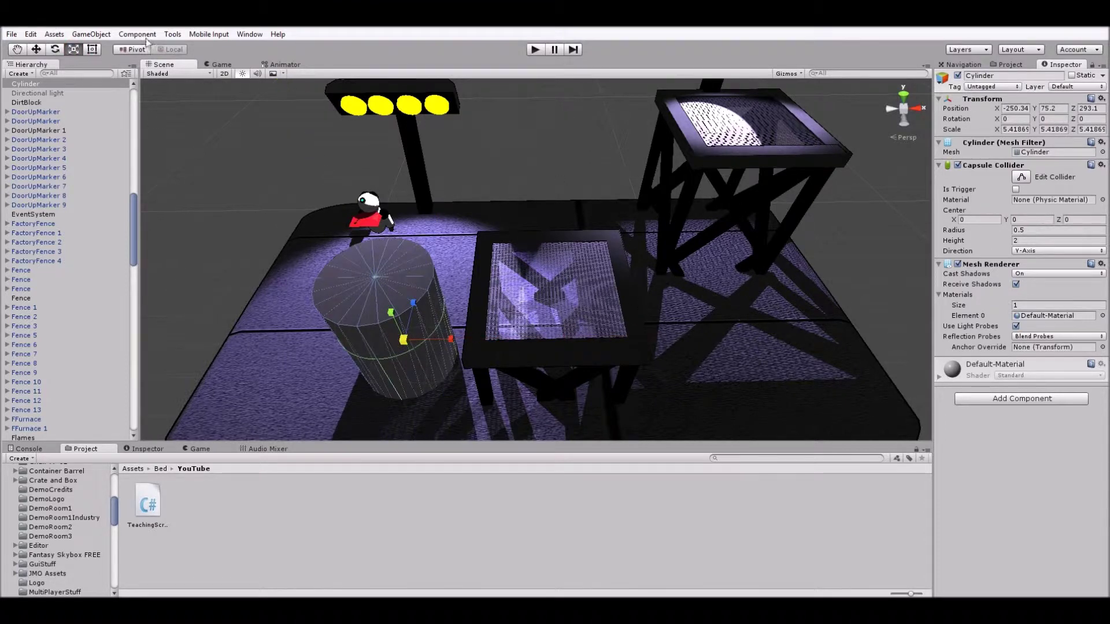
pyautogui.click(36, 49)
pyautogui.moveTo(391, 321); pyautogui.dragTo(415, 346)
pyautogui.moveTo(350, 296); pyautogui.dragTo(410, 221, button='right')
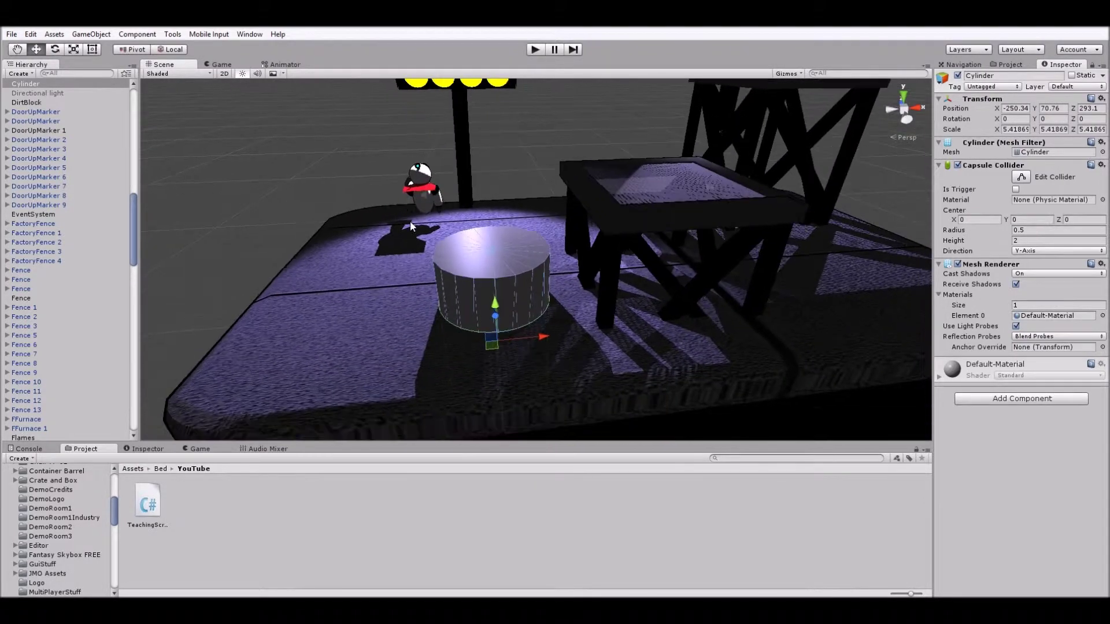
pyautogui.moveTo(499, 310); pyautogui.dragTo(501, 318)
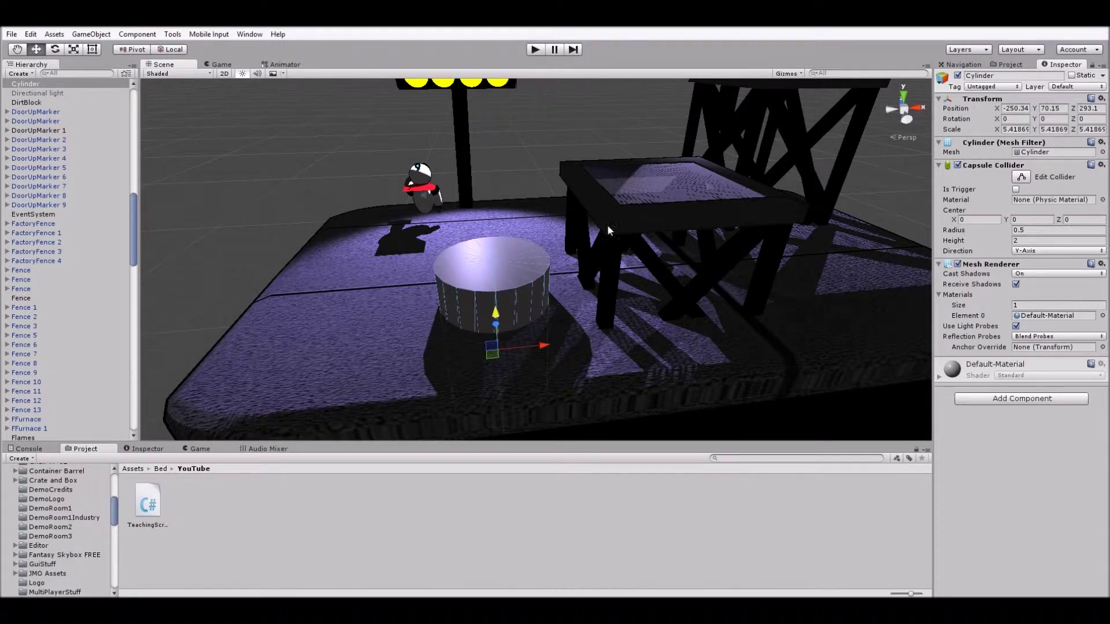
pyautogui.click(25, 84)
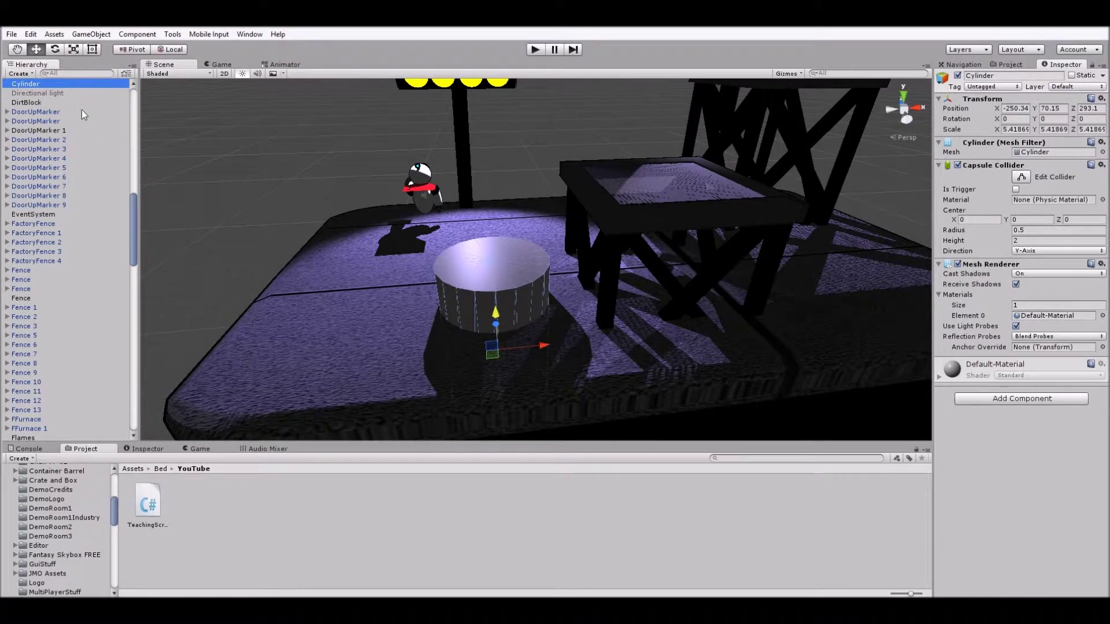
pyautogui.hotkey('ctrl', 'd')
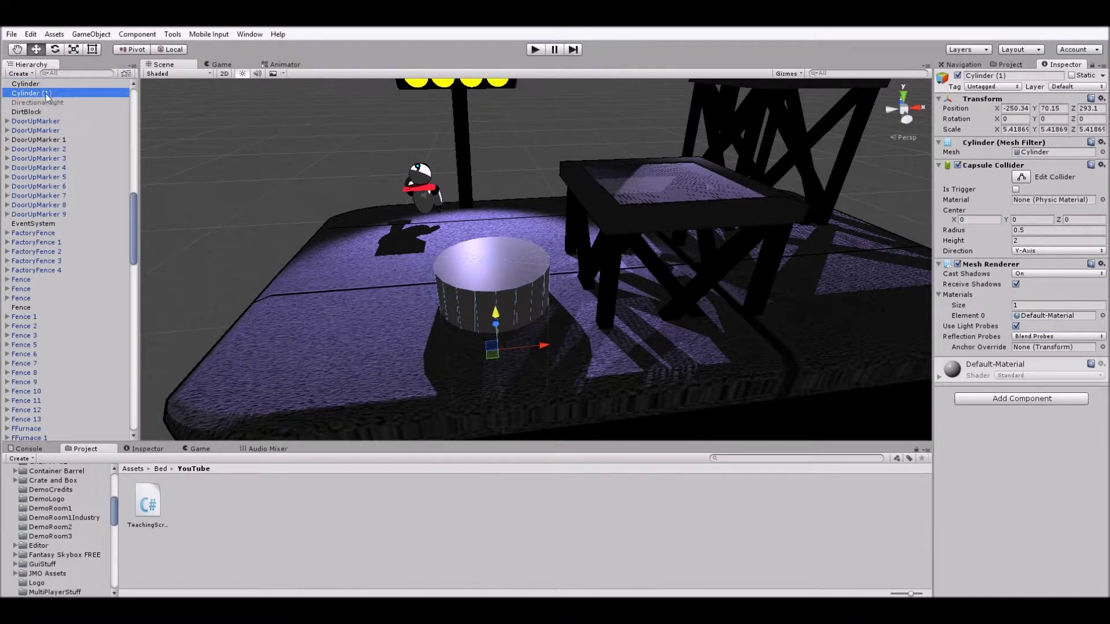
# Nest Cylinder (1) under Cylinder and rename it 'Platform'
pyautogui.moveTo(37, 97); pyautogui.dragTo(36, 149)
pyautogui.click(24, 159)
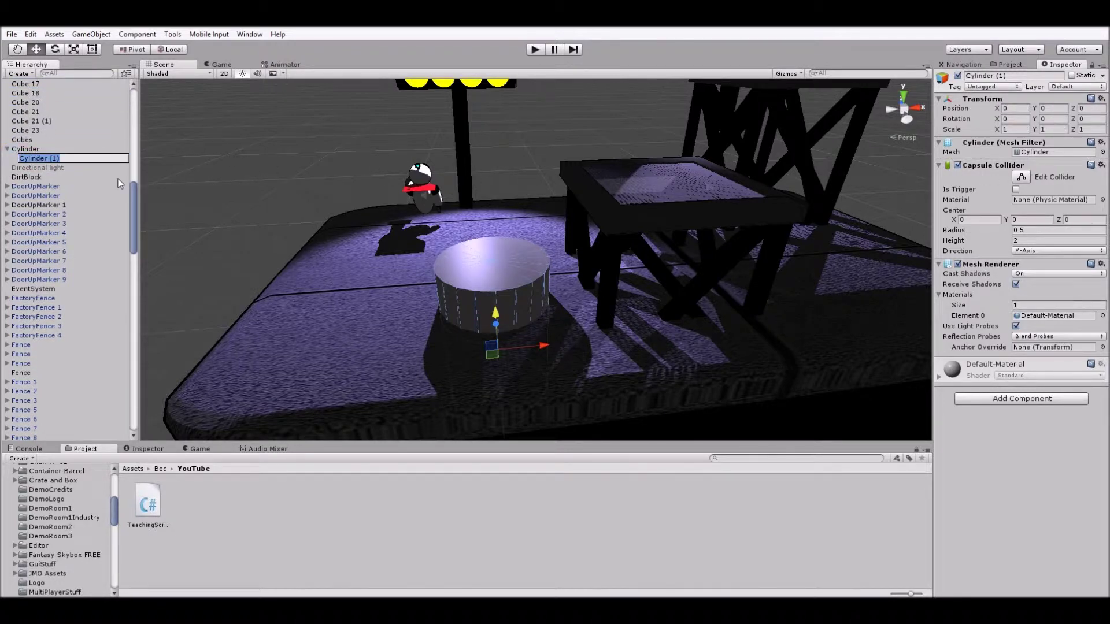
pyautogui.write('Platform')
pyautogui.click(52, 148)
pyautogui.click(38, 159)
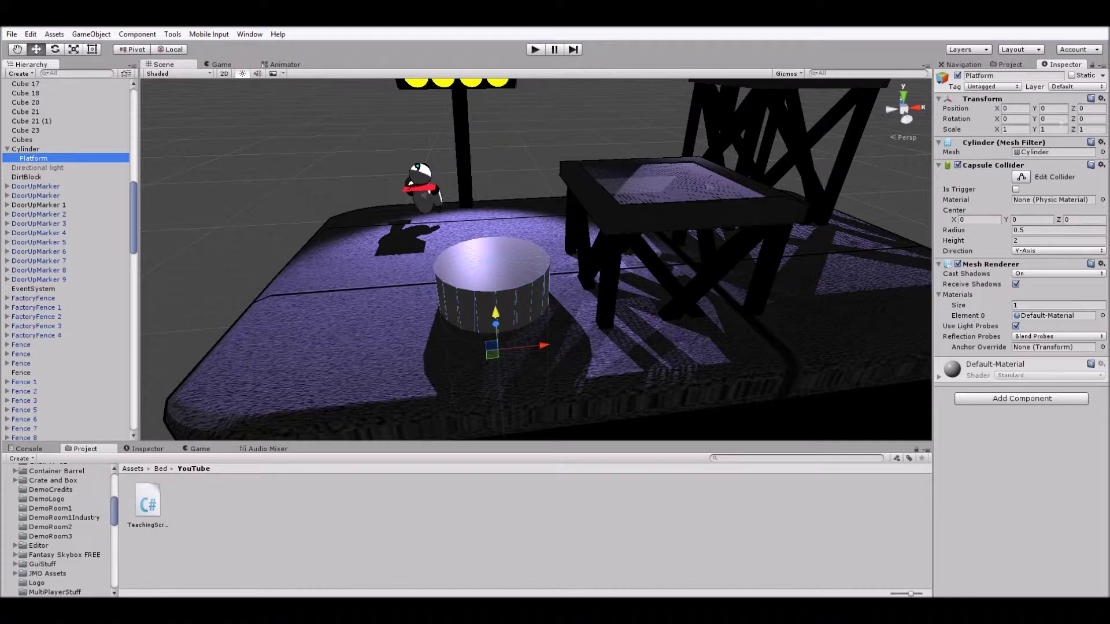
pyautogui.click(1101, 166)
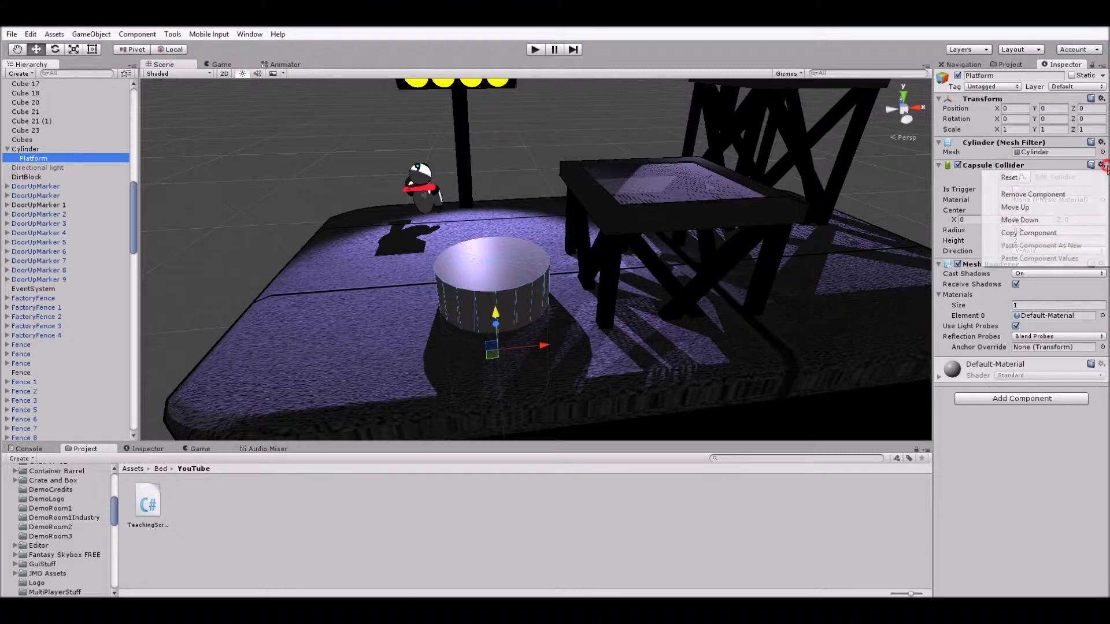
# Replace Platform's Capsule Collider with a convex Mesh Collider and disable its Mesh Renderer
pyautogui.click(1060, 196)
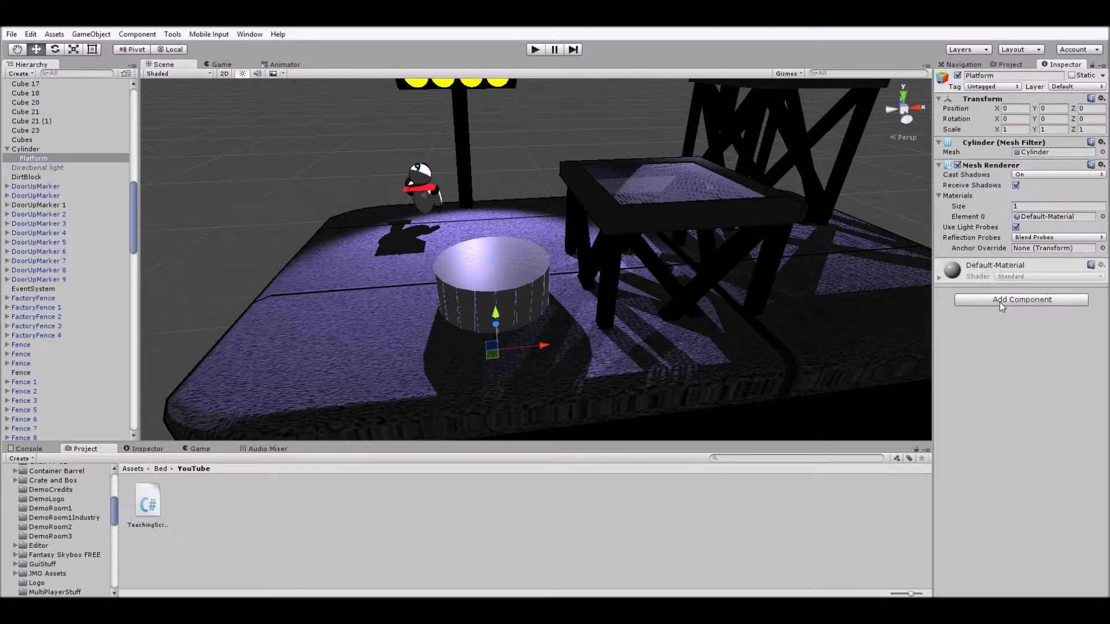
pyautogui.click(1022, 300)
pyautogui.click(1004, 346)
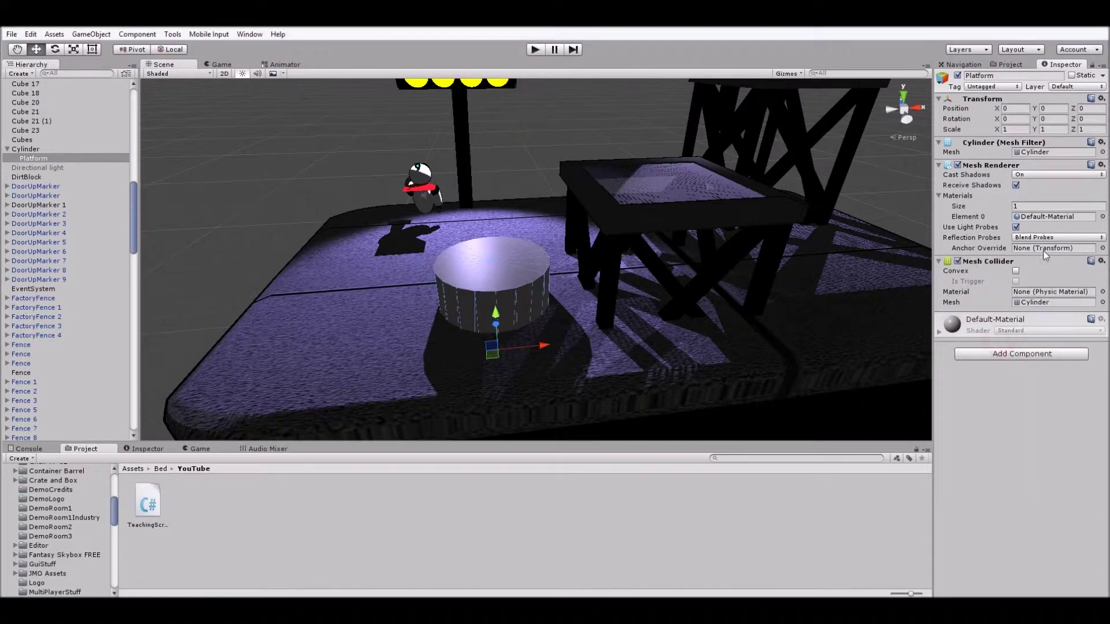
pyautogui.click(1017, 272)
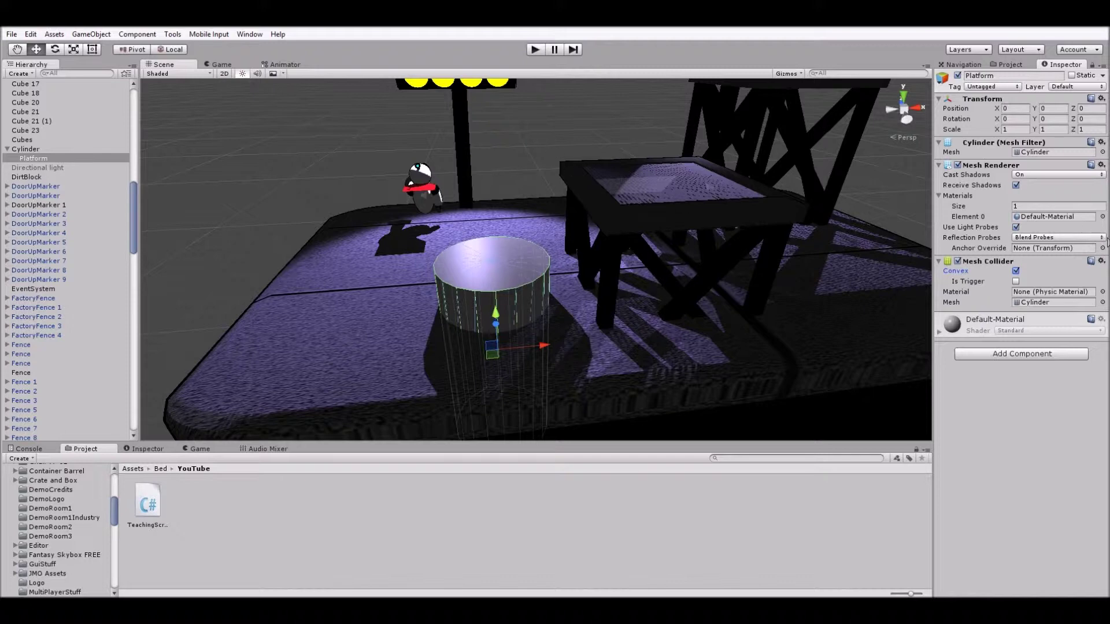
pyautogui.click(958, 165)
# Test-raise Platform through the drum, then undo the move
pyautogui.click(580, 123)
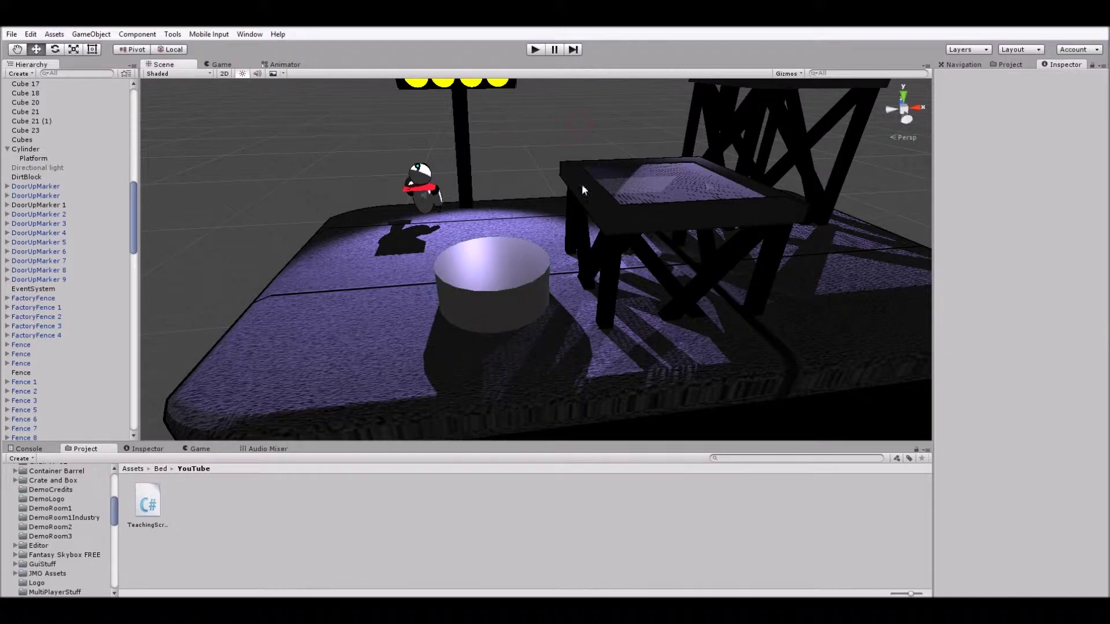
pyautogui.click(33, 159)
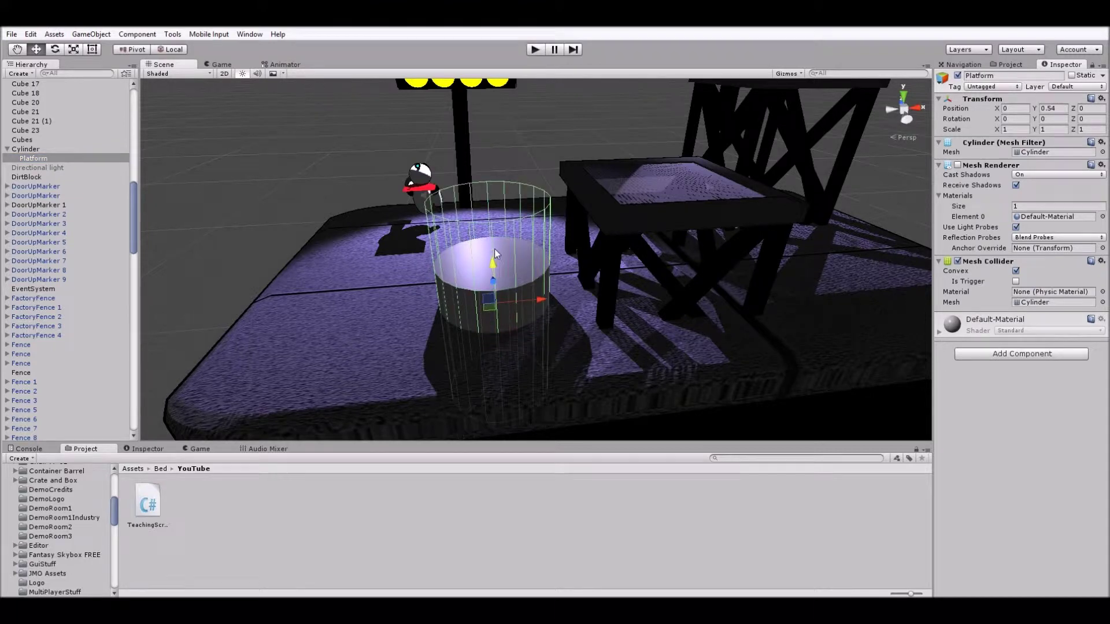
pyautogui.moveTo(495, 254)
pyautogui.mouseDown()
pyautogui.moveTo(494, 185)
pyautogui.moveTo(496, 373)
pyautogui.moveTo(497, 246)
pyautogui.moveTo(500, 352)
pyautogui.moveTo(500, 259)
pyautogui.mouseUp()
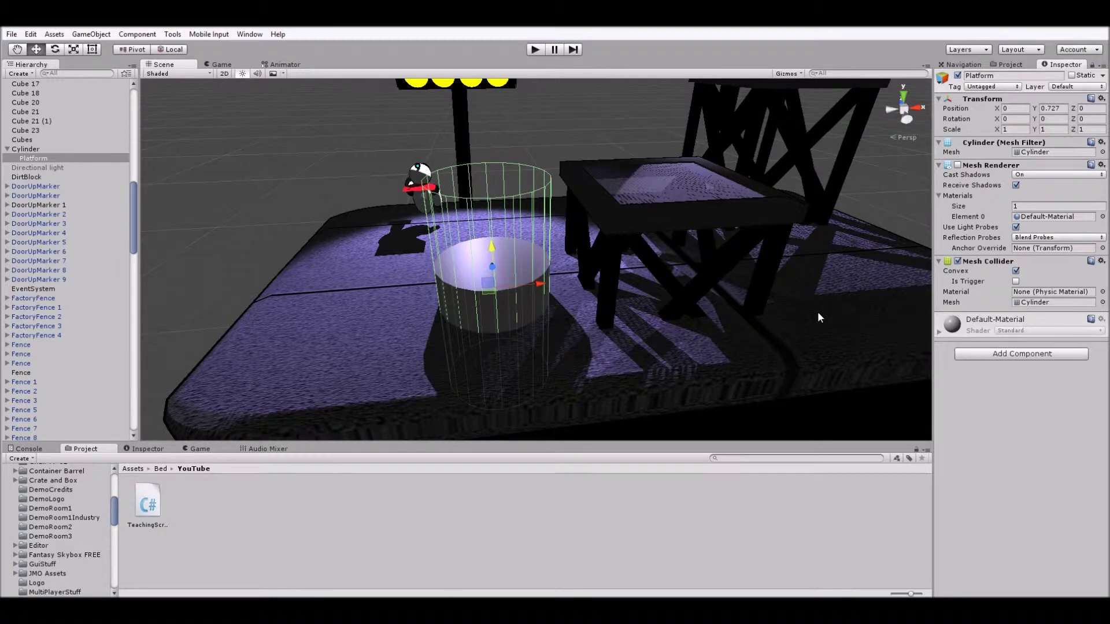
pyautogui.hotkey('ctrl', 'z')
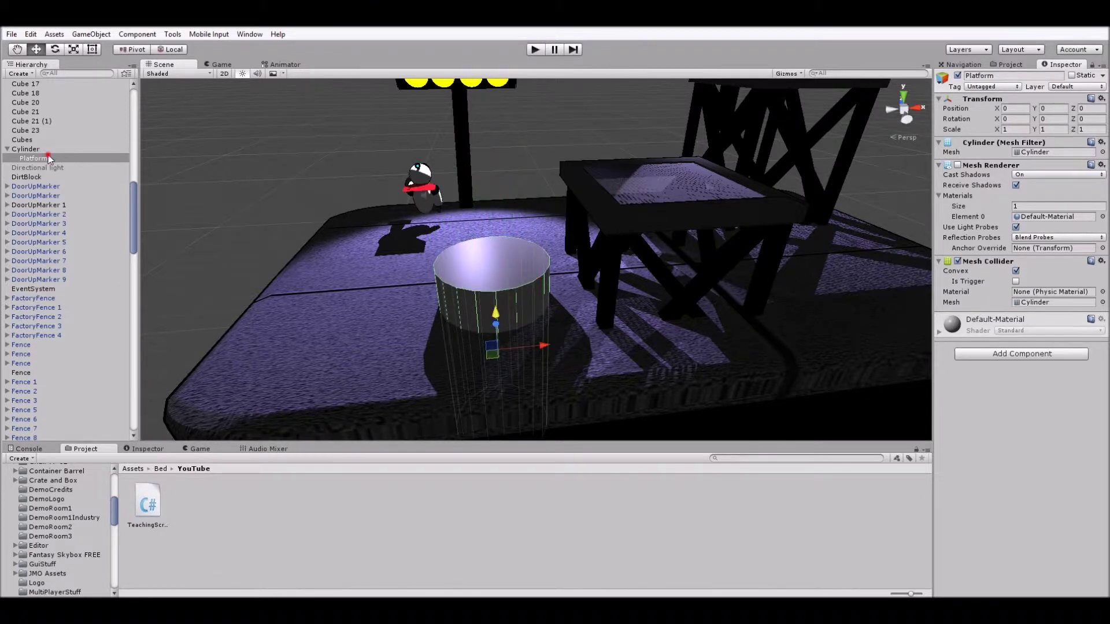
# Duplicate Platform and rename the copy 'Down'
pyautogui.click(63, 158)
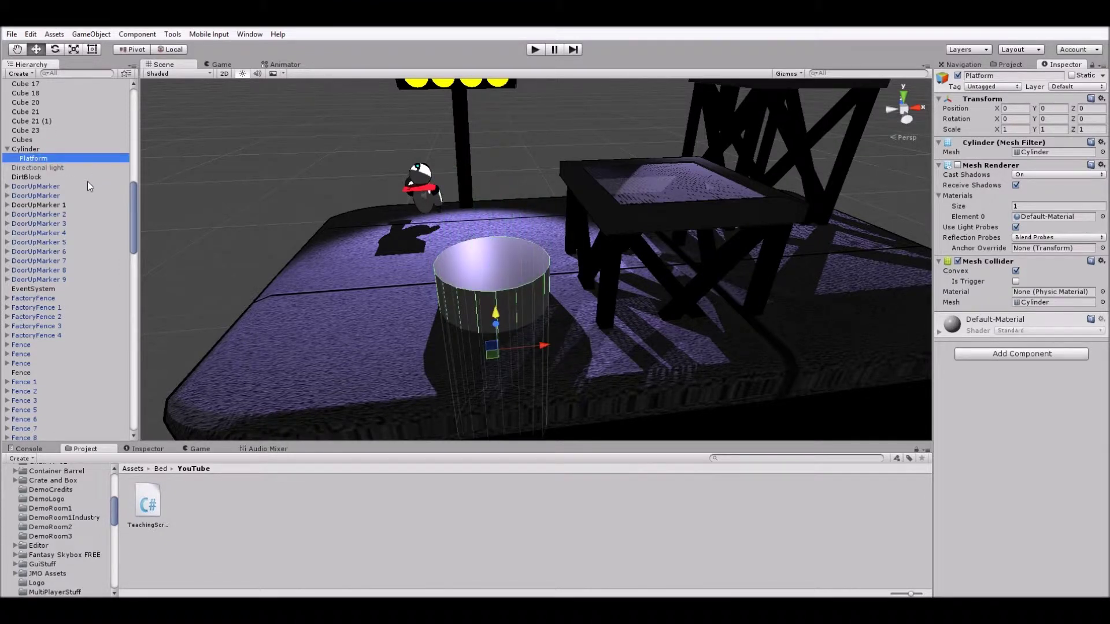
pyautogui.hotkey('ctrl', 'd')
pyautogui.click(51, 168)
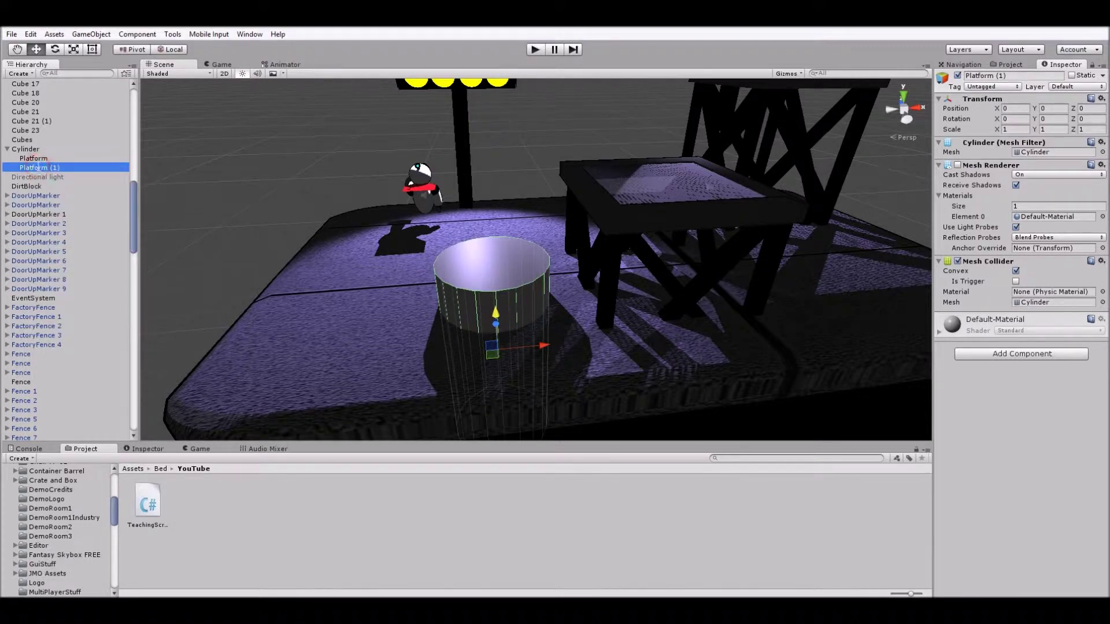
pyautogui.write('Do')
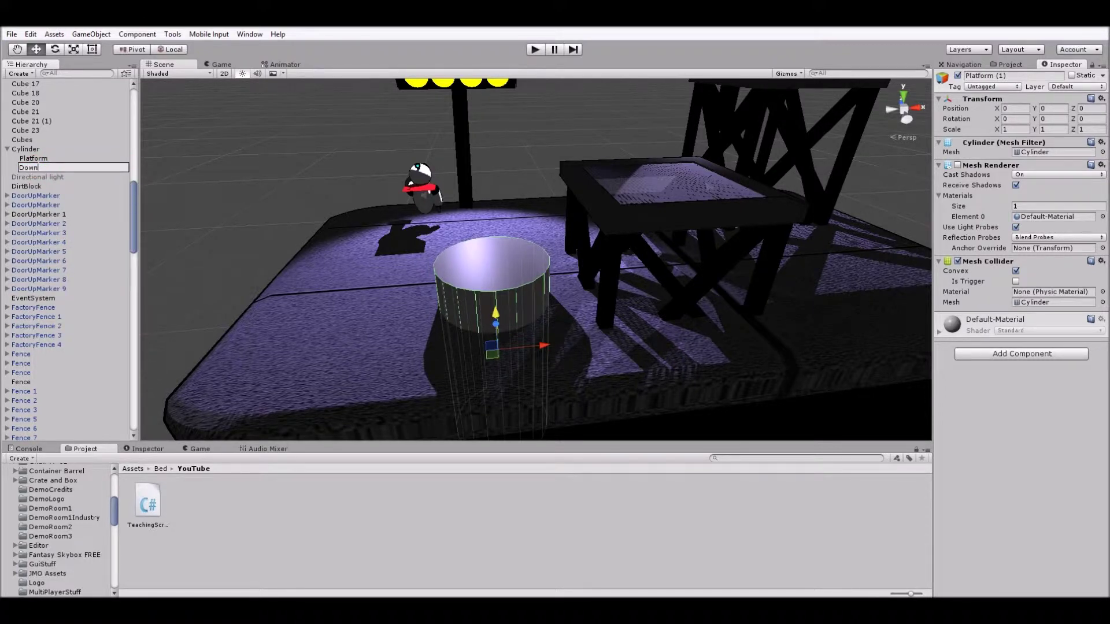
pyautogui.write('wn')
pyautogui.press('Return')
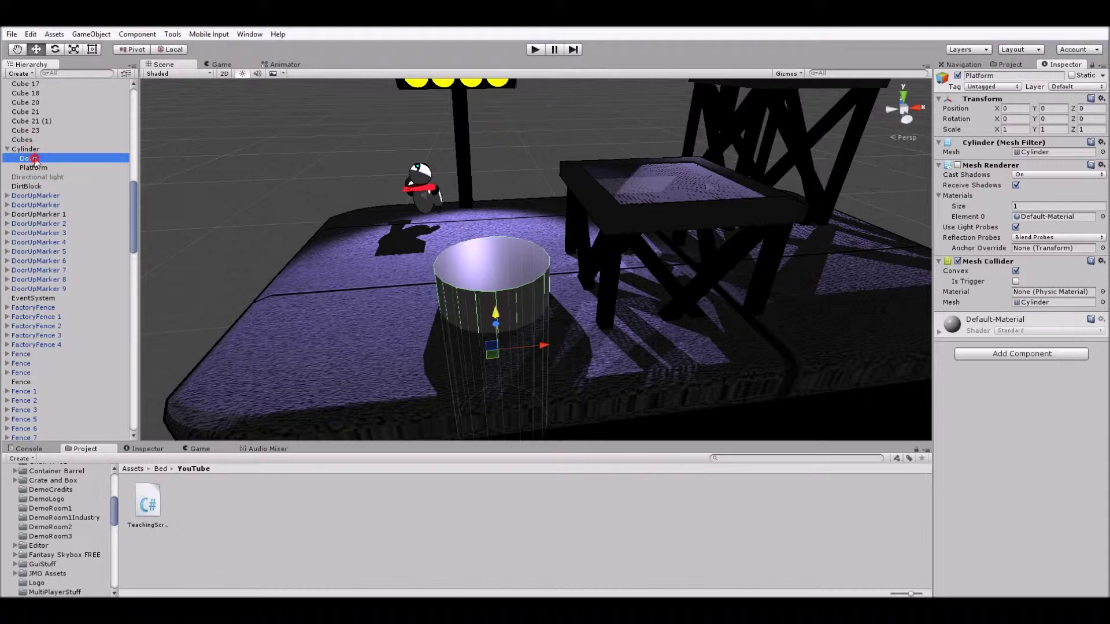
# Remove Down's Mesh Filter, Mesh Renderer and Mesh Collider, leaving only its Transform
pyautogui.click(1101, 144)
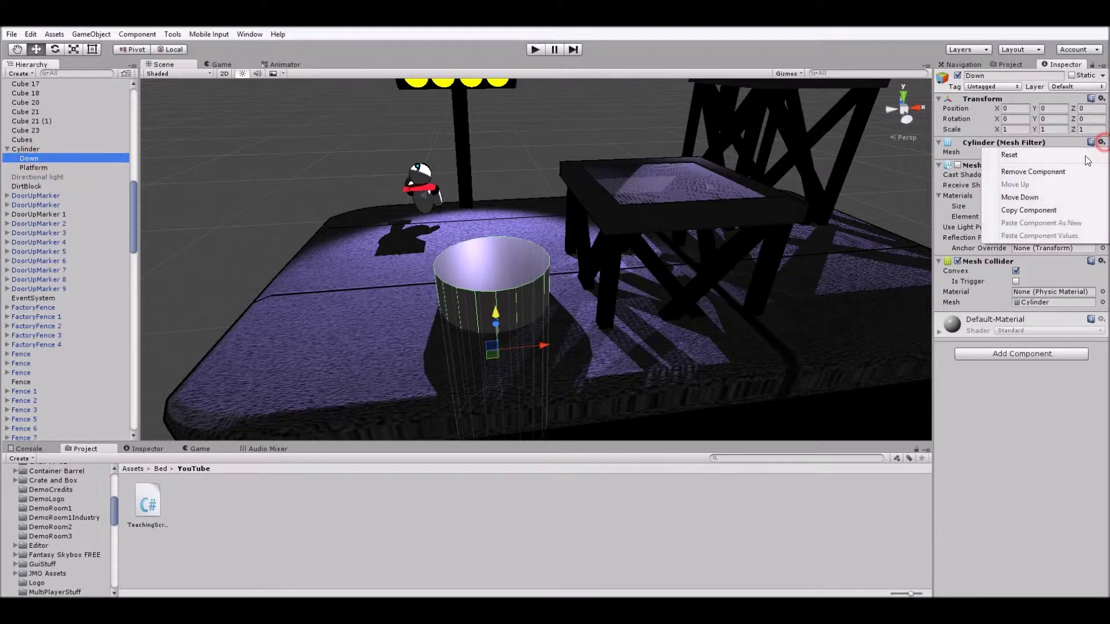
pyautogui.click(1050, 171)
pyautogui.click(1102, 142)
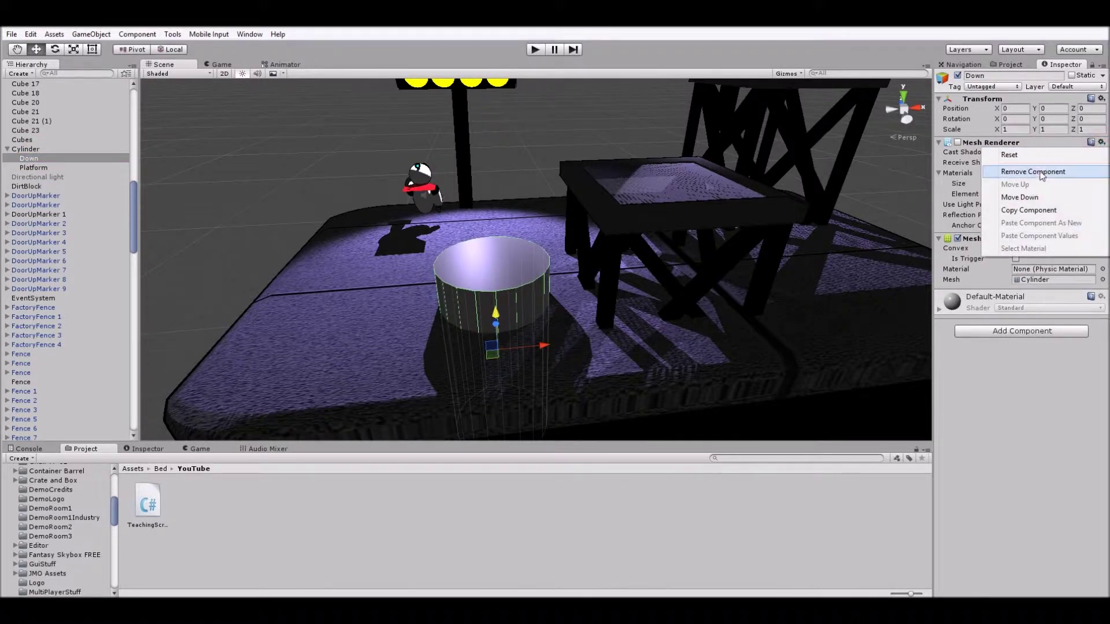
pyautogui.click(1040, 172)
pyautogui.click(1102, 143)
pyautogui.click(1062, 170)
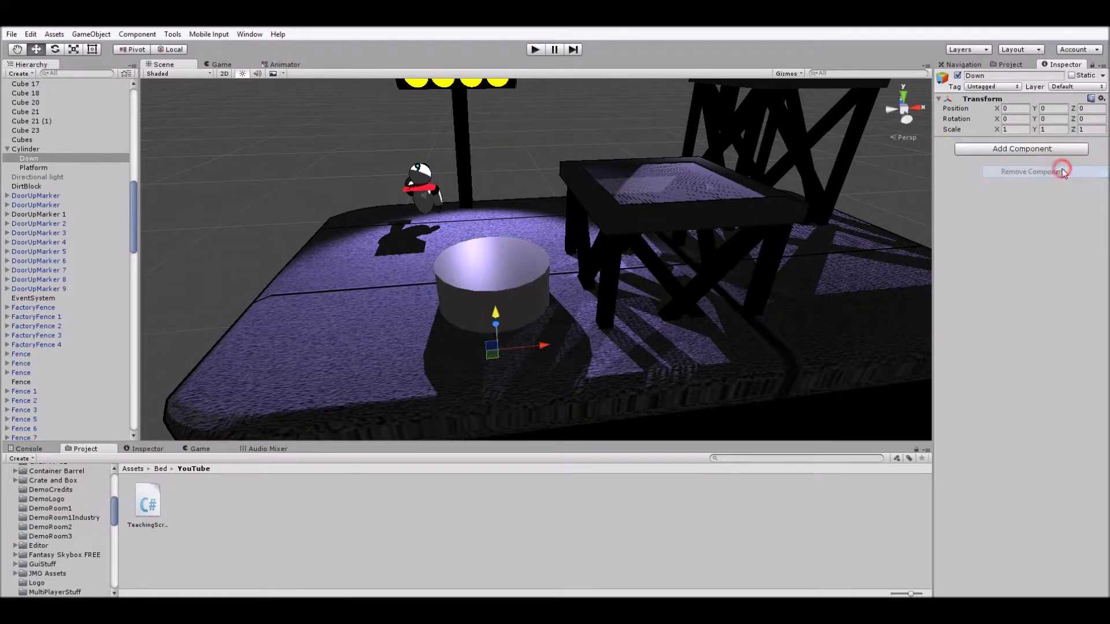
# Preview Platform's rise, undo it, and select Down
pyautogui.click(32, 167)
pyautogui.click(504, 258)
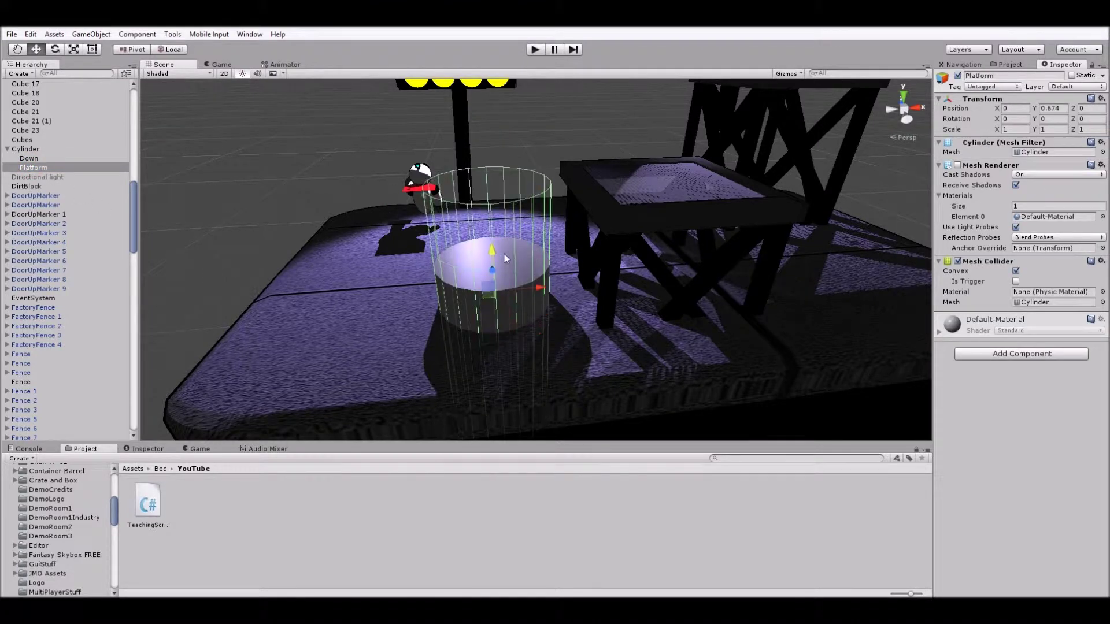
pyautogui.hotkey('ctrl', 'z')
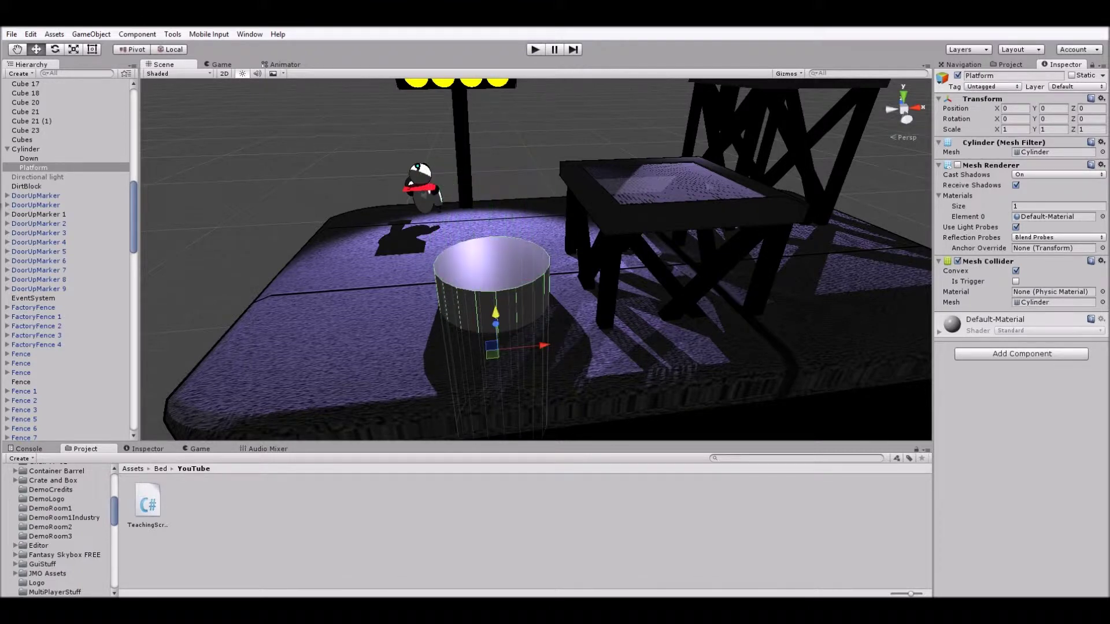
pyautogui.click(34, 159)
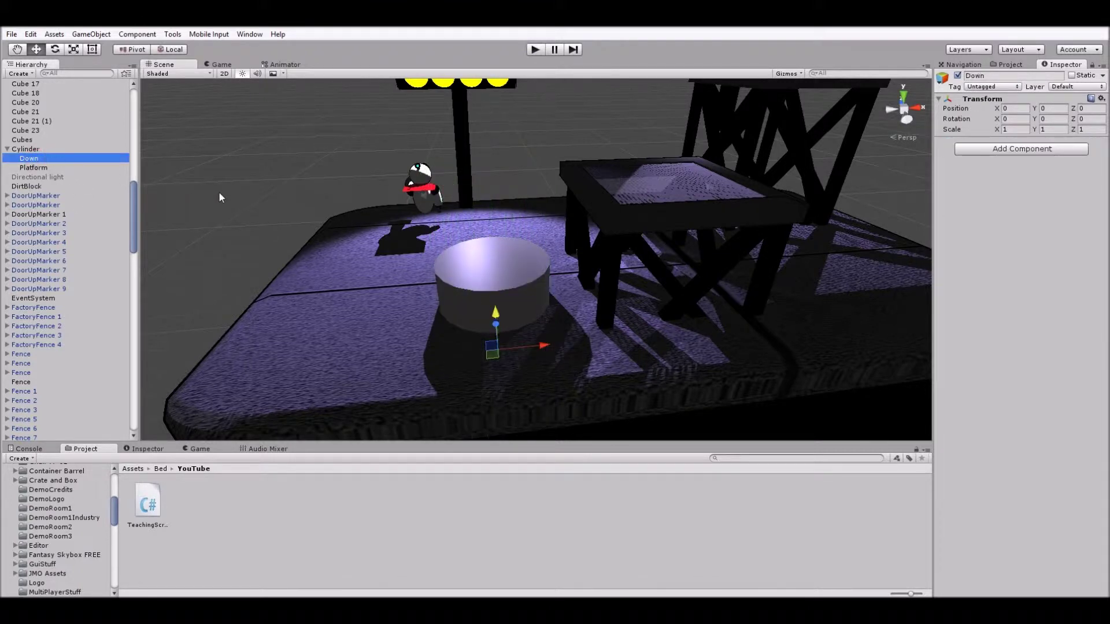
# Duplicate Down, rename the copy 'Up', and try raising it above the cylinder
pyautogui.hotkey('ctrl', 'd')
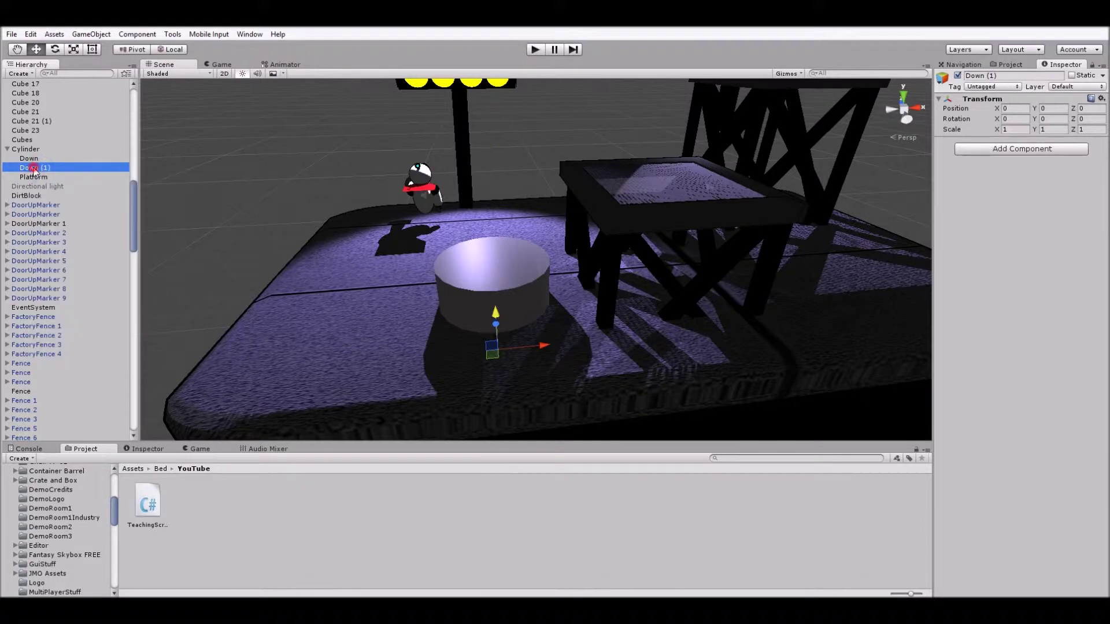
pyautogui.click(41, 167)
pyautogui.write('Up')
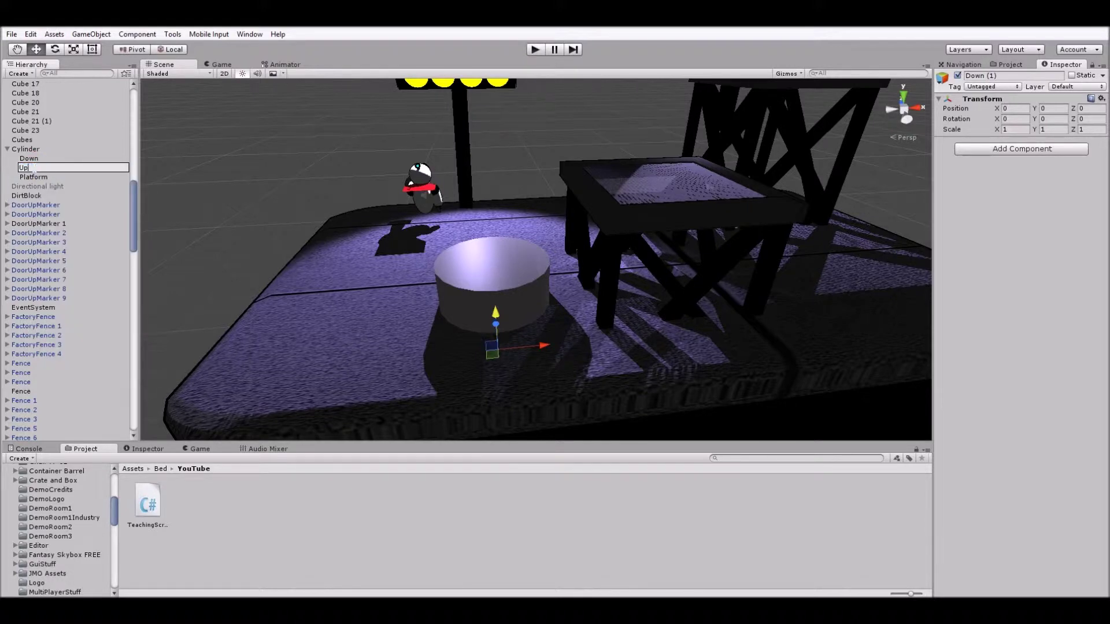
pyautogui.click(26, 149)
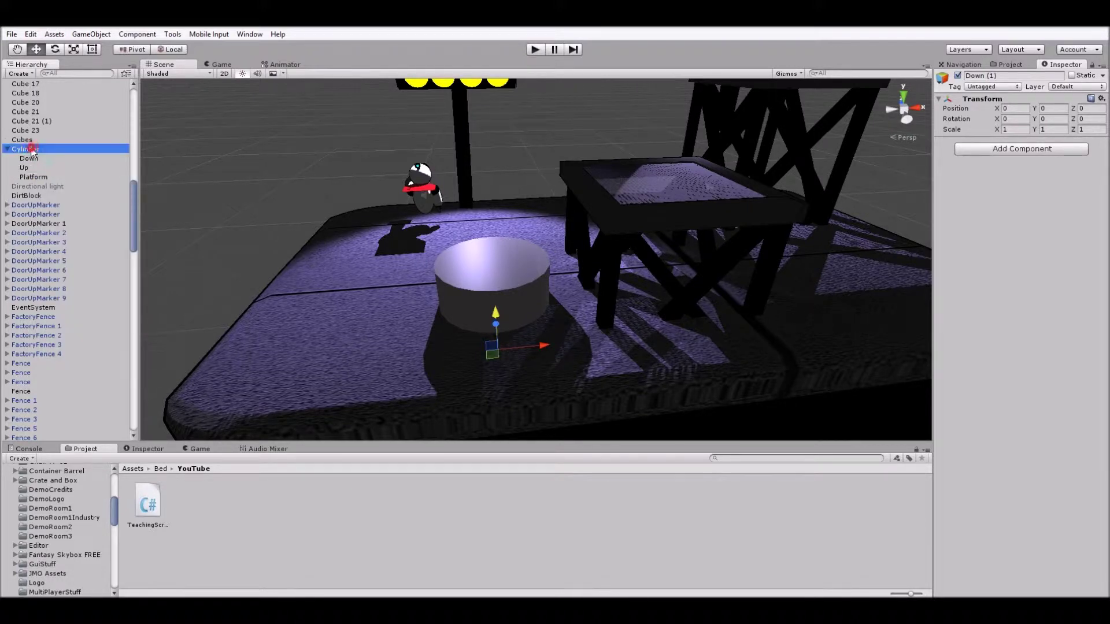
pyautogui.click(25, 177)
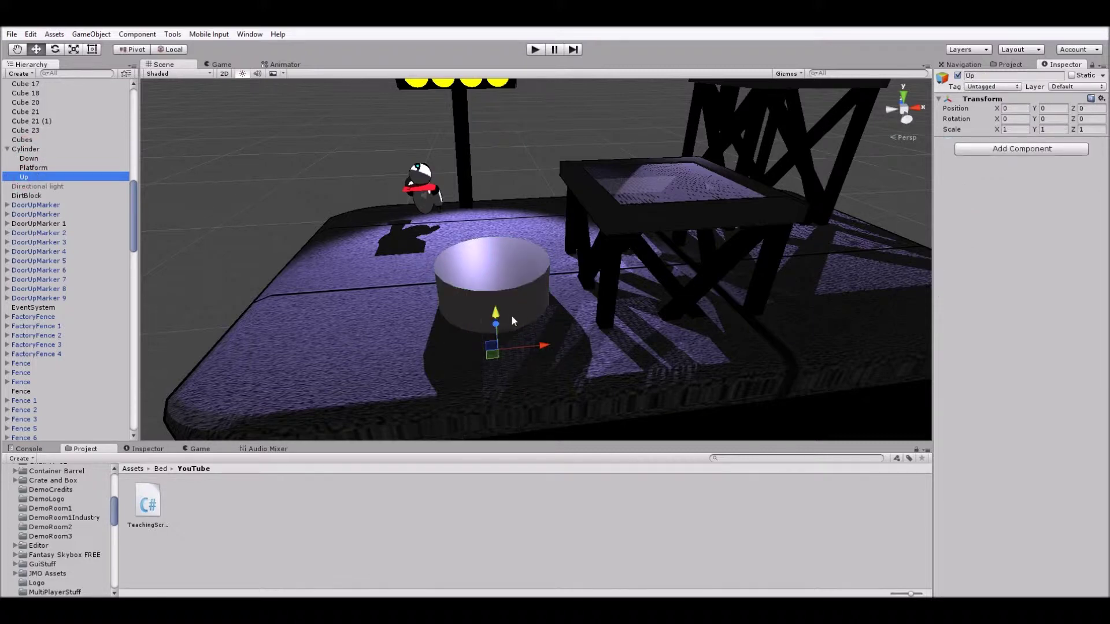
pyautogui.moveTo(495, 315); pyautogui.dragTo(494, 261)
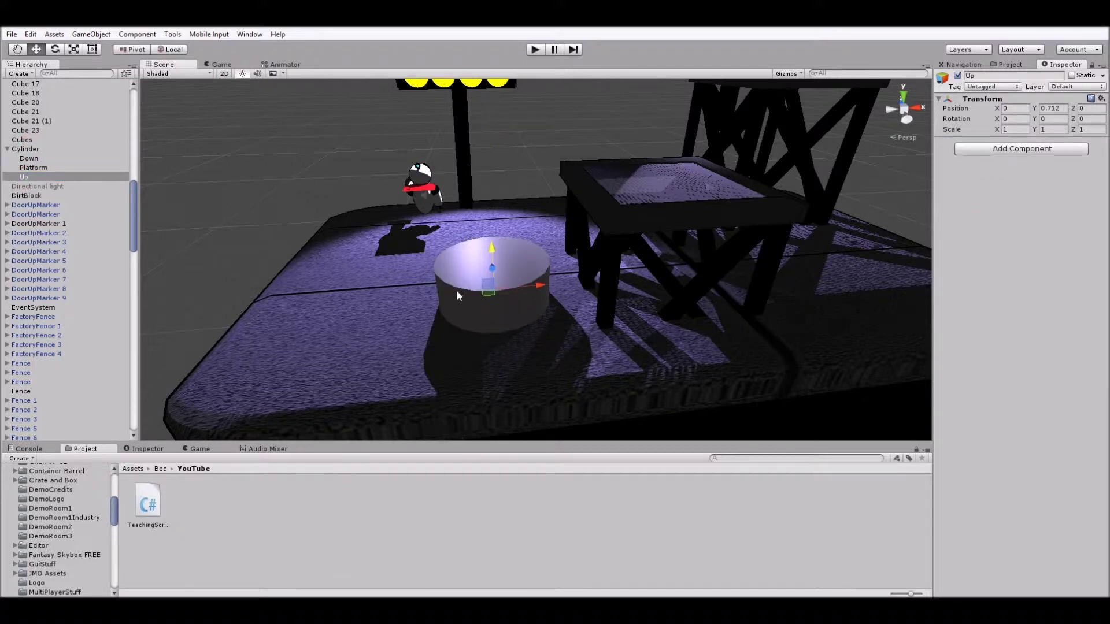
pyautogui.hotkey('ctrl', 'z')
# Frame the Platform, undo its accidental rise, and reselect Up above the cylinder
pyautogui.keyDown('alt'); pyautogui.moveTo(401, 283); pyautogui.dragTo(525, 216); pyautogui.keyUp('alt')
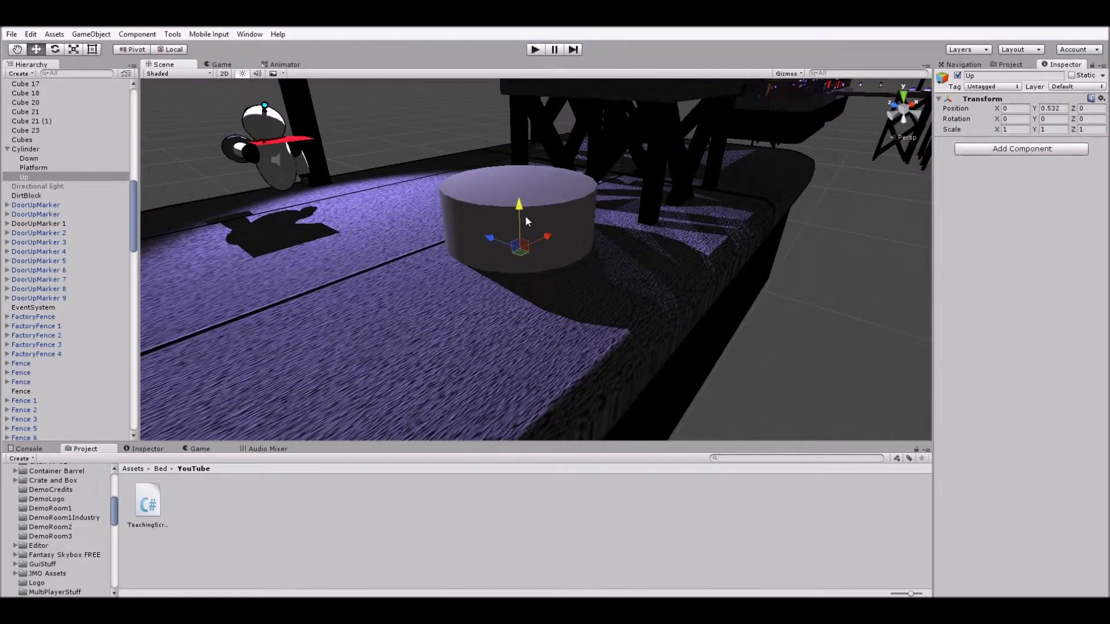
pyautogui.click(34, 168)
pyautogui.keyDown('alt'); pyautogui.moveTo(578, 289); pyautogui.dragTo(721, 218); pyautogui.keyUp('alt')
pyautogui.press('f')
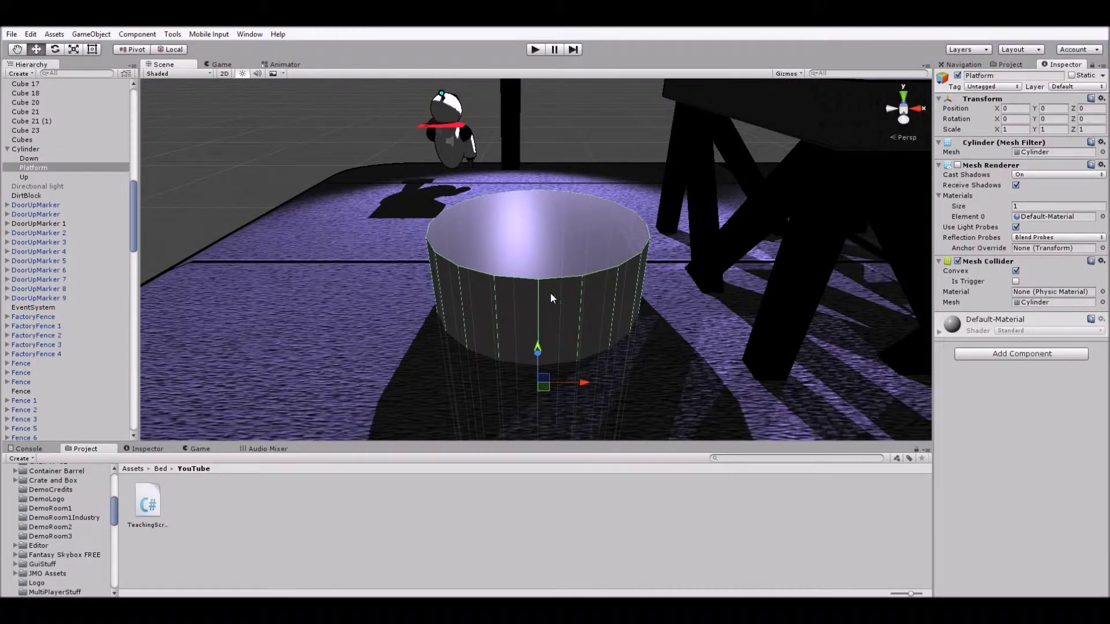
pyautogui.keyDown('alt'); pyautogui.moveTo(551, 293); pyautogui.dragTo(709, 293); pyautogui.keyUp('alt')
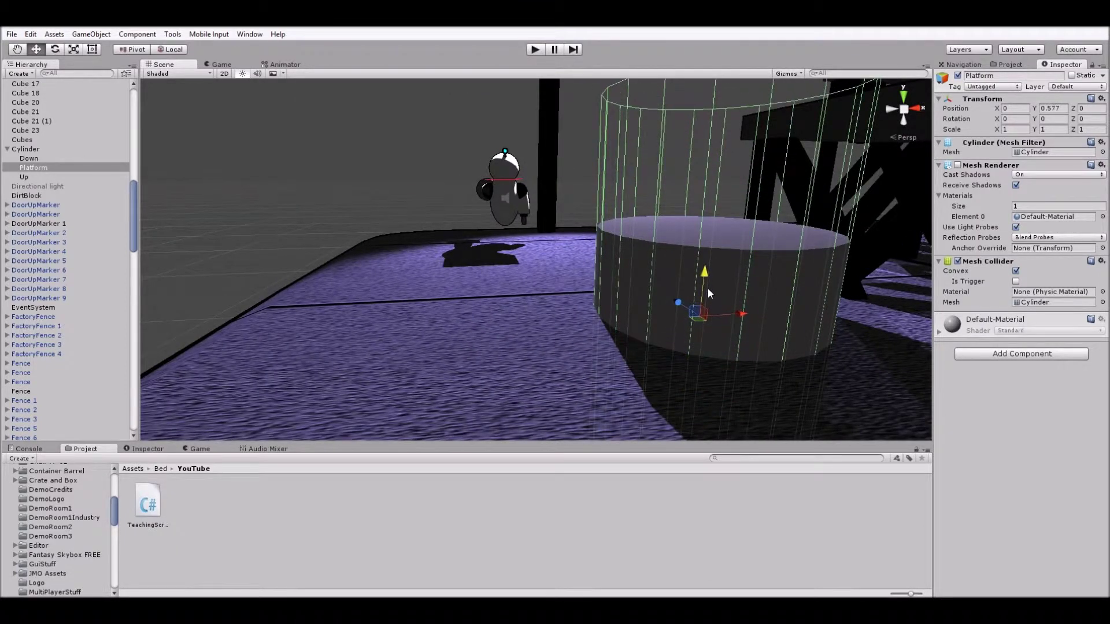
pyautogui.hotkey('ctrl', 'z')
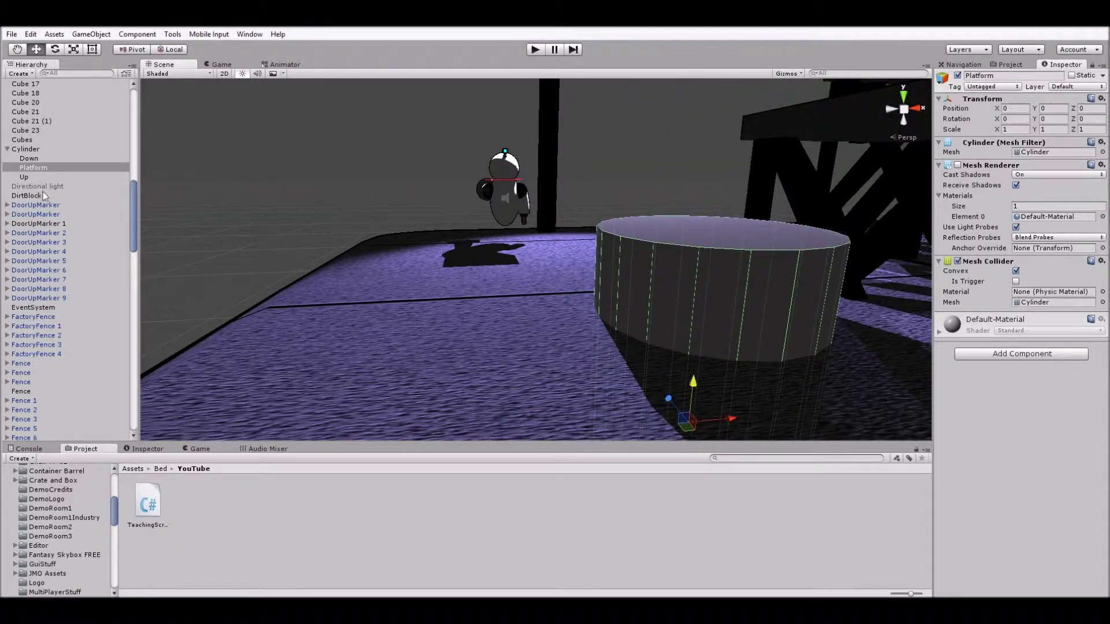
pyautogui.click(24, 177)
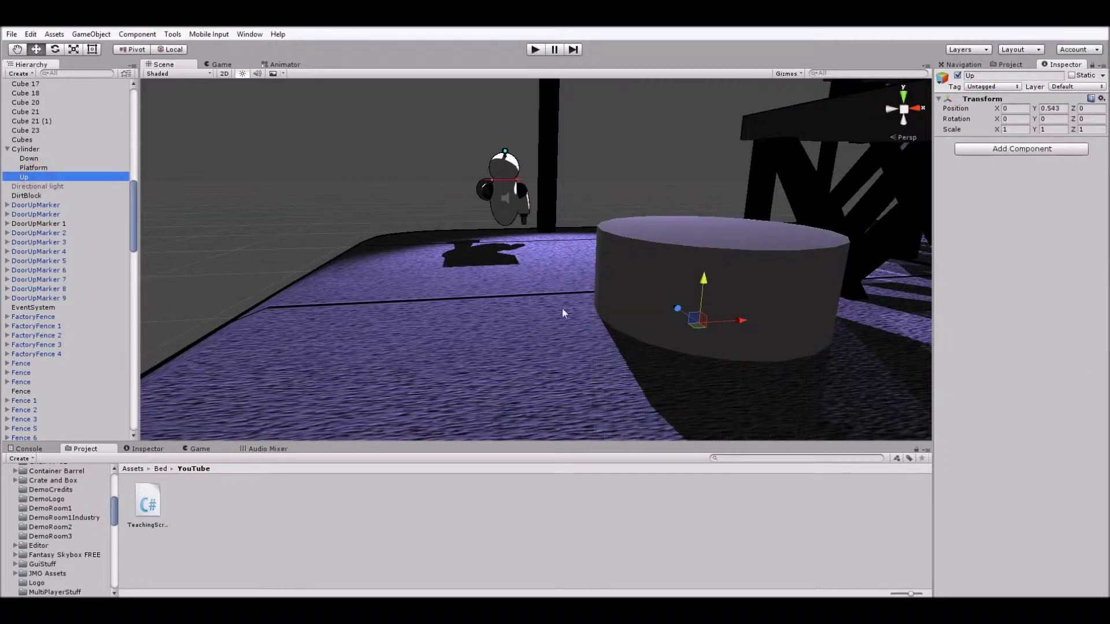
pyautogui.moveTo(698, 261); pyautogui.dragTo(504, 244, button='right')
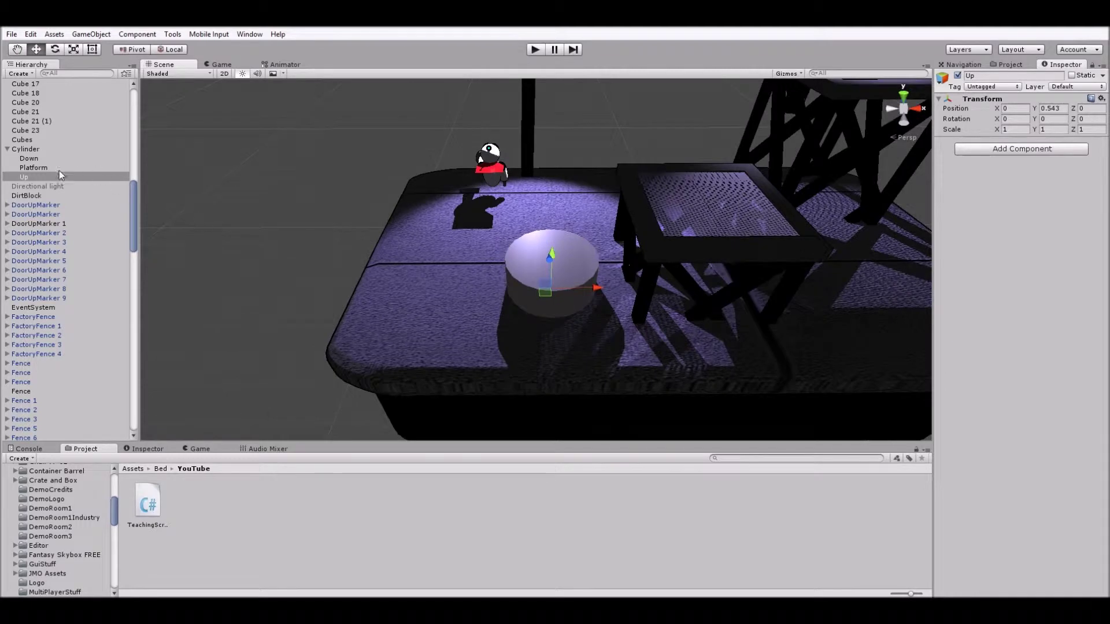
# Duplicate Down and rename the copy 'PS'
pyautogui.click(38, 177)
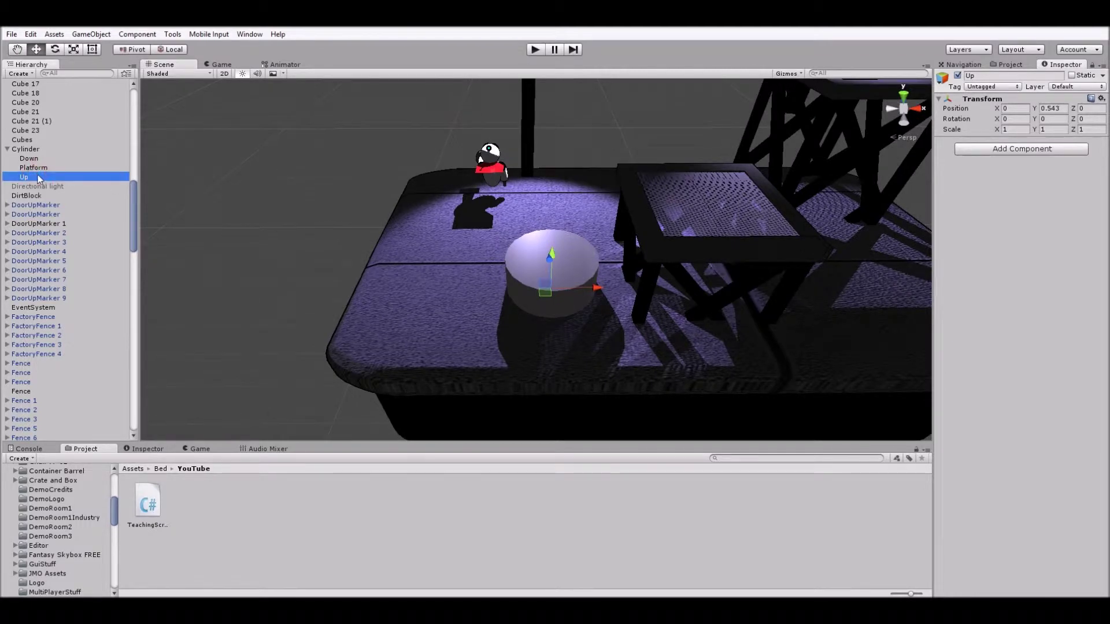
pyautogui.click(29, 158)
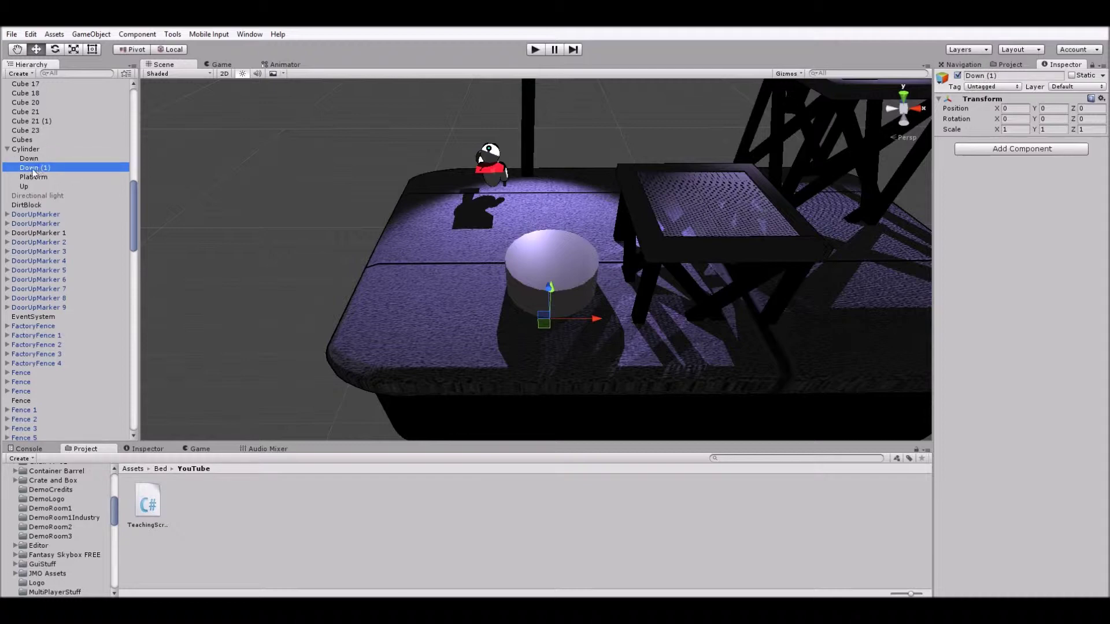
pyautogui.rightClick(32, 167)
pyautogui.click(22, 169)
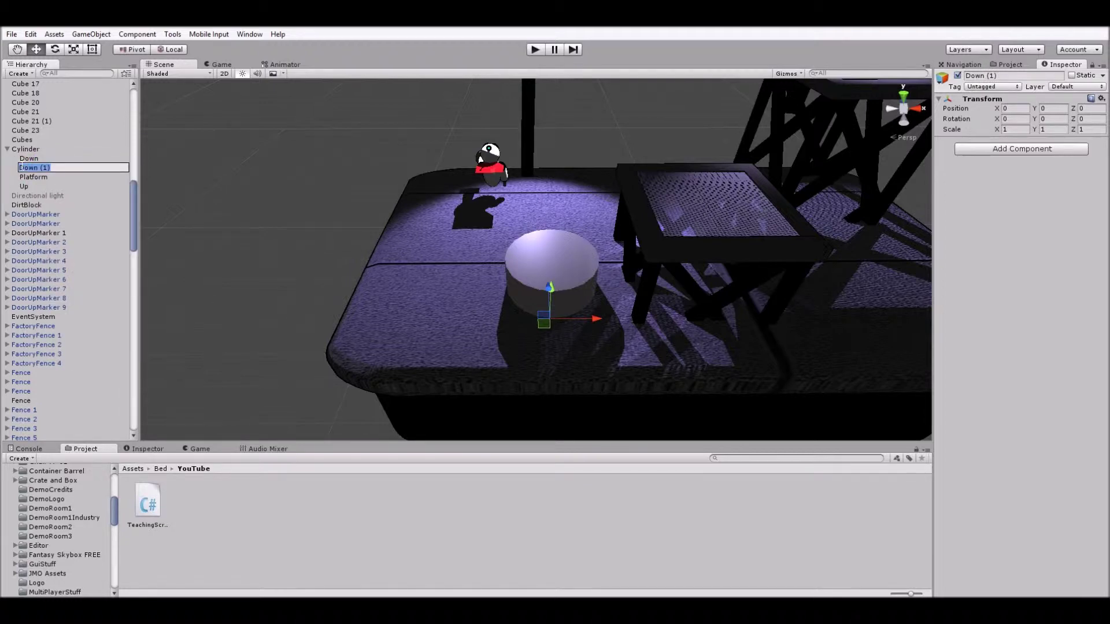
pyautogui.write('F')
pyautogui.write('S')
pyautogui.press('Return')
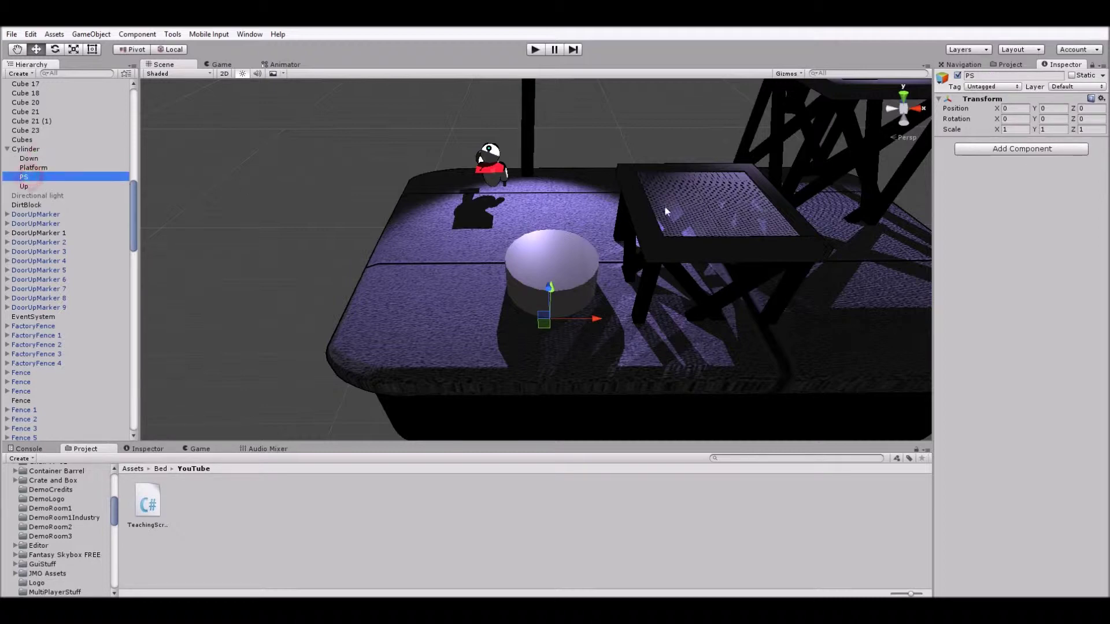
pyautogui.click(1014, 150)
# Add a Particle System to PS and set Rotation X to -90 so particles spray upward
pyautogui.write('p')
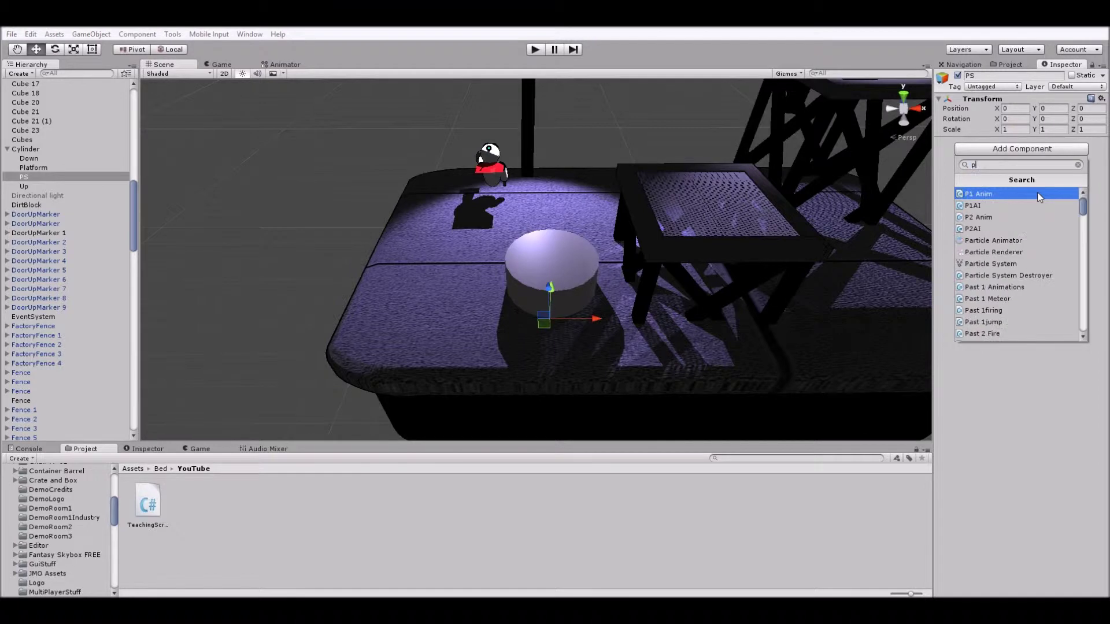
pyautogui.write('art')
pyautogui.click(1021, 218)
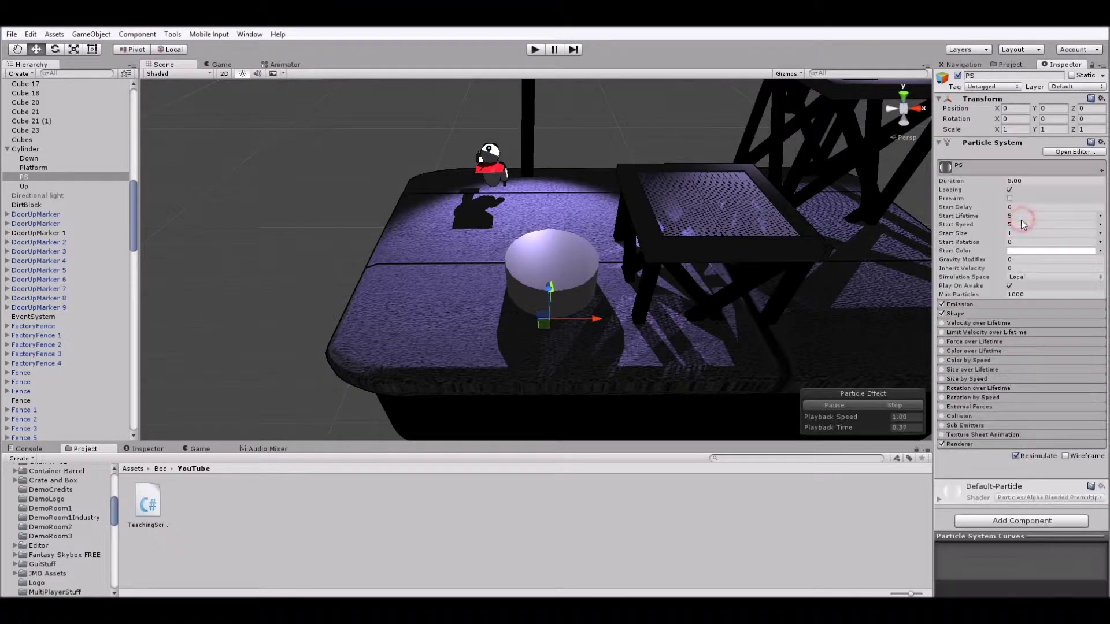
pyautogui.keyDown('alt'); pyautogui.moveTo(681, 250); pyautogui.dragTo(607, 219); pyautogui.keyUp('alt')
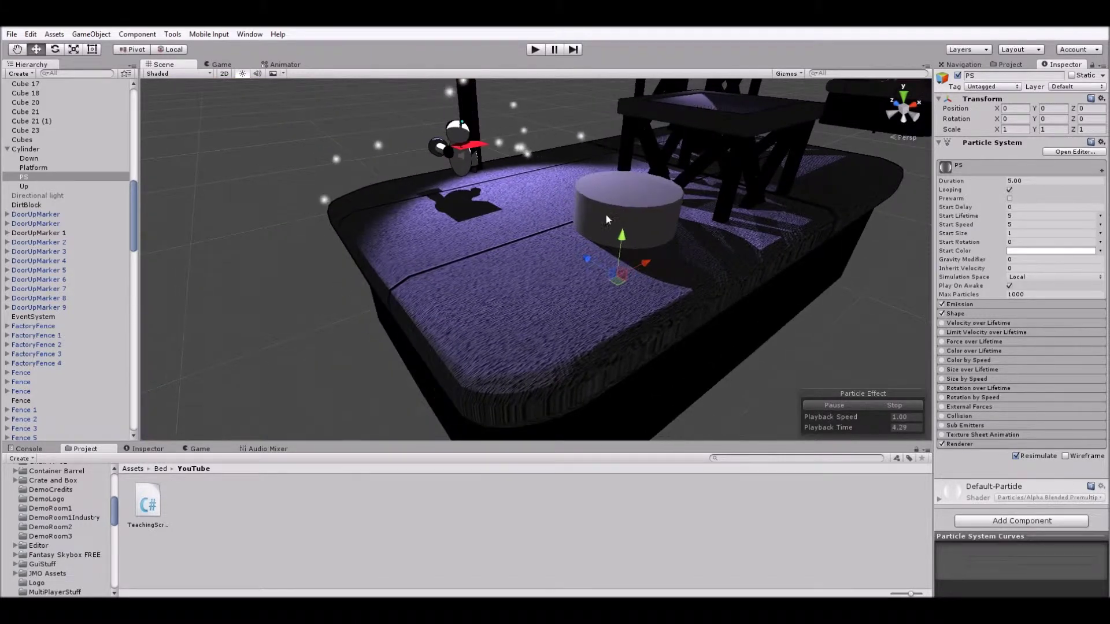
pyautogui.click(1019, 119)
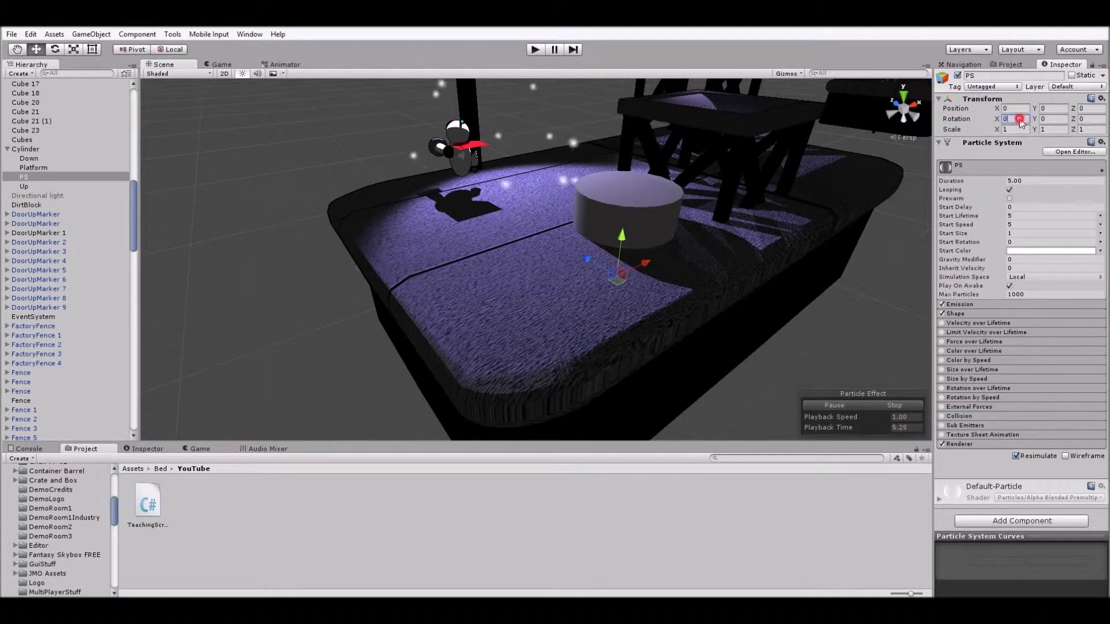
pyautogui.write('-90')
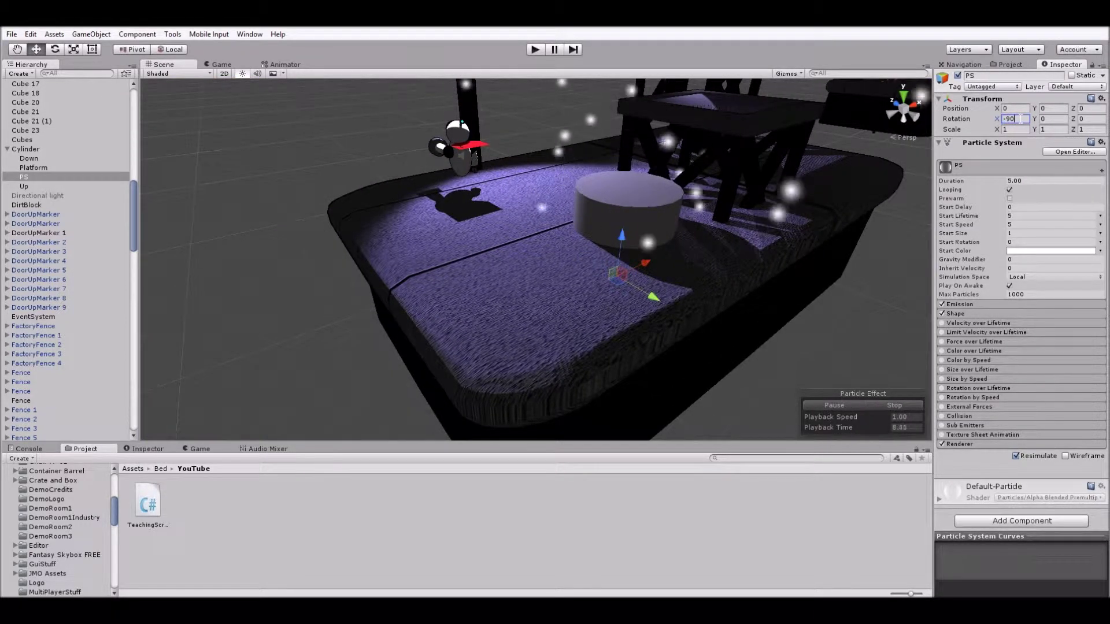
pyautogui.keyDown('alt'); pyautogui.moveTo(786, 103); pyautogui.dragTo(714, 172); pyautogui.keyUp('alt')
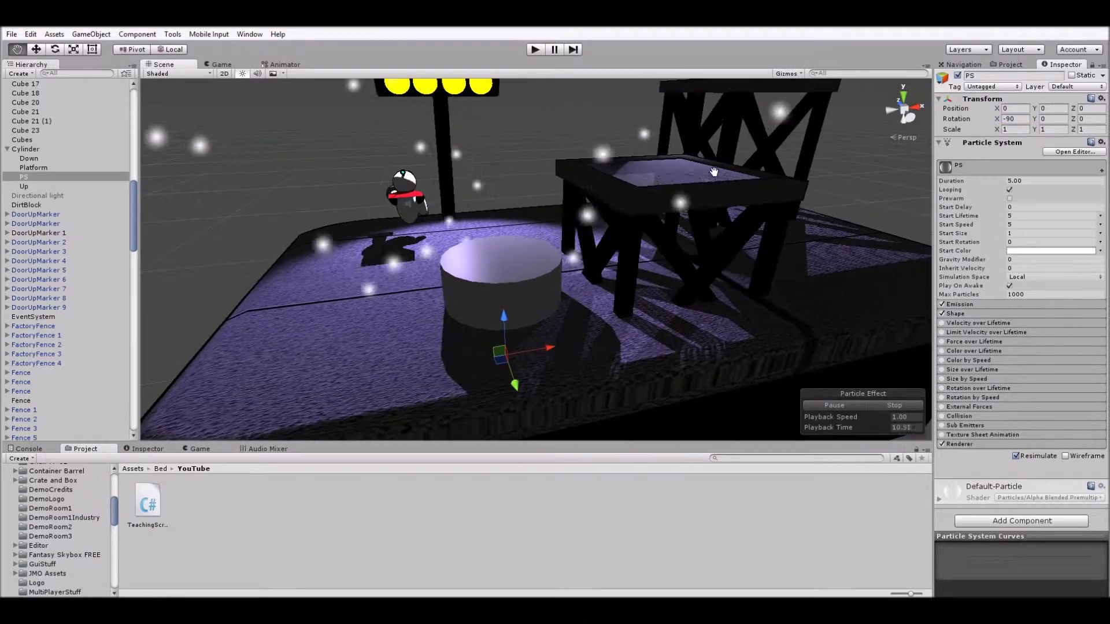
pyautogui.click(970, 305)
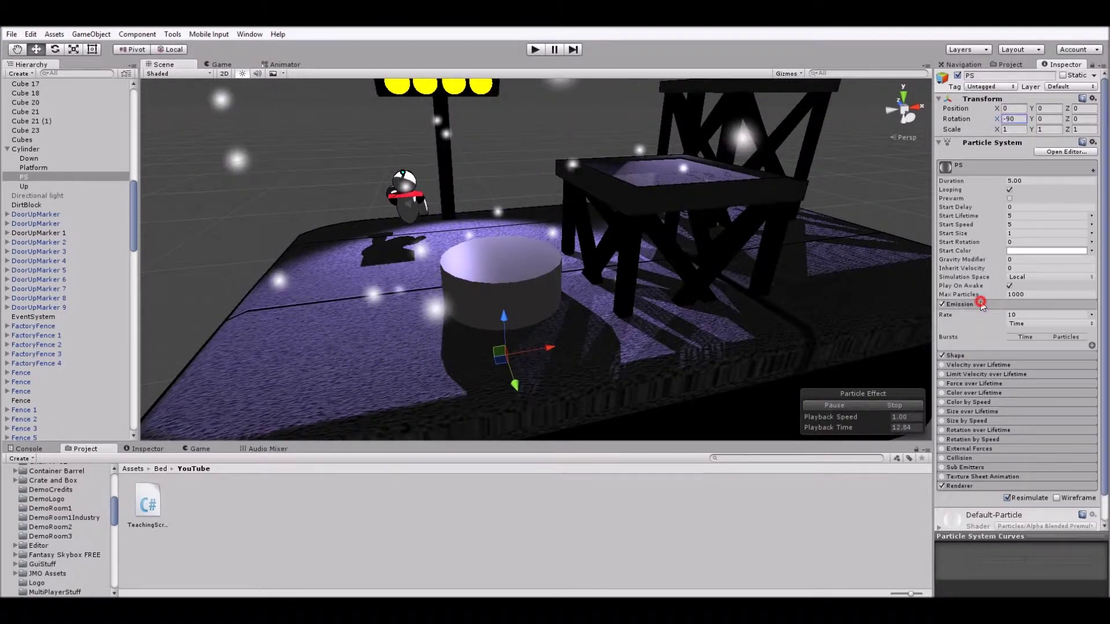
# Narrow the particle Shape cone Angle from 25 to 5
pyautogui.click(1011, 354)
pyautogui.keyDown('alt'); pyautogui.moveTo(778, 306); pyautogui.dragTo(740, 265); pyautogui.keyUp('alt')
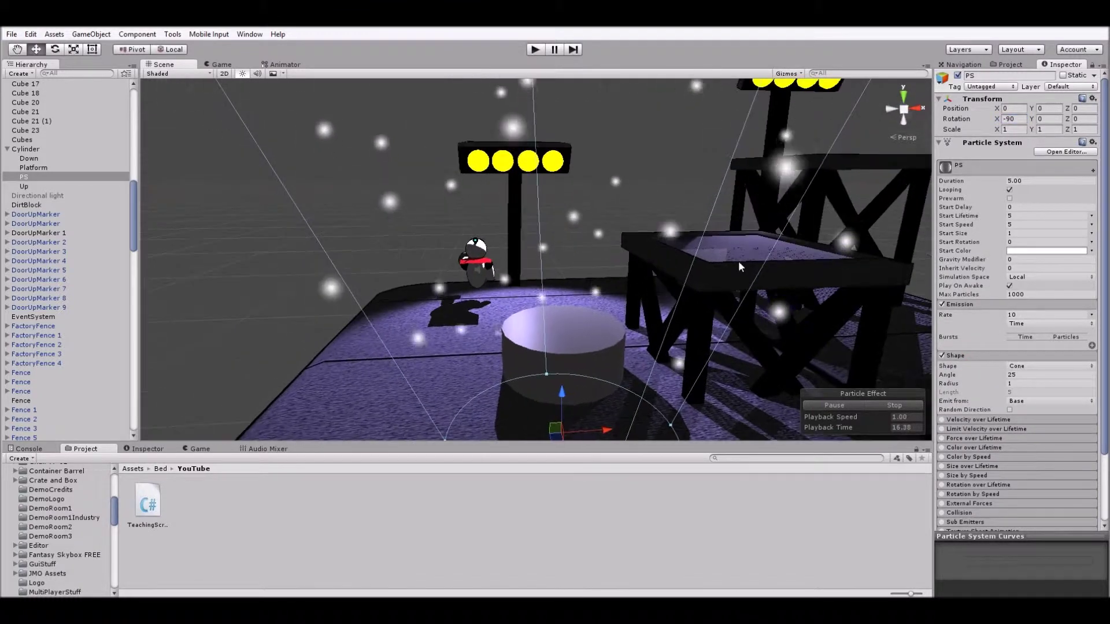
pyautogui.scroll(-10, 738, 261)
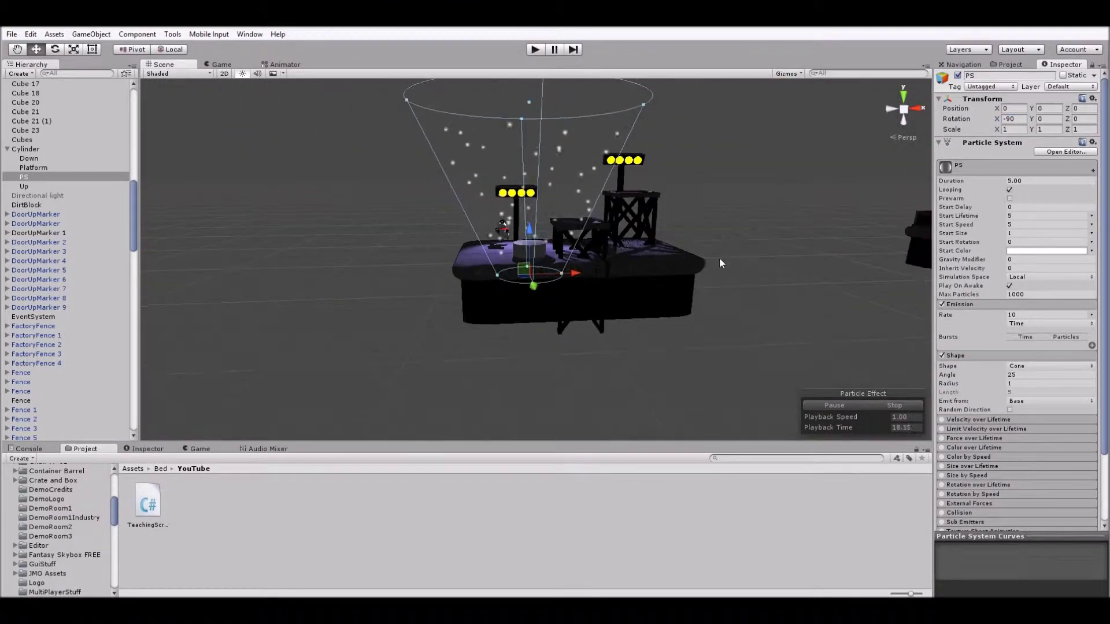
pyautogui.scroll(8, 719, 258)
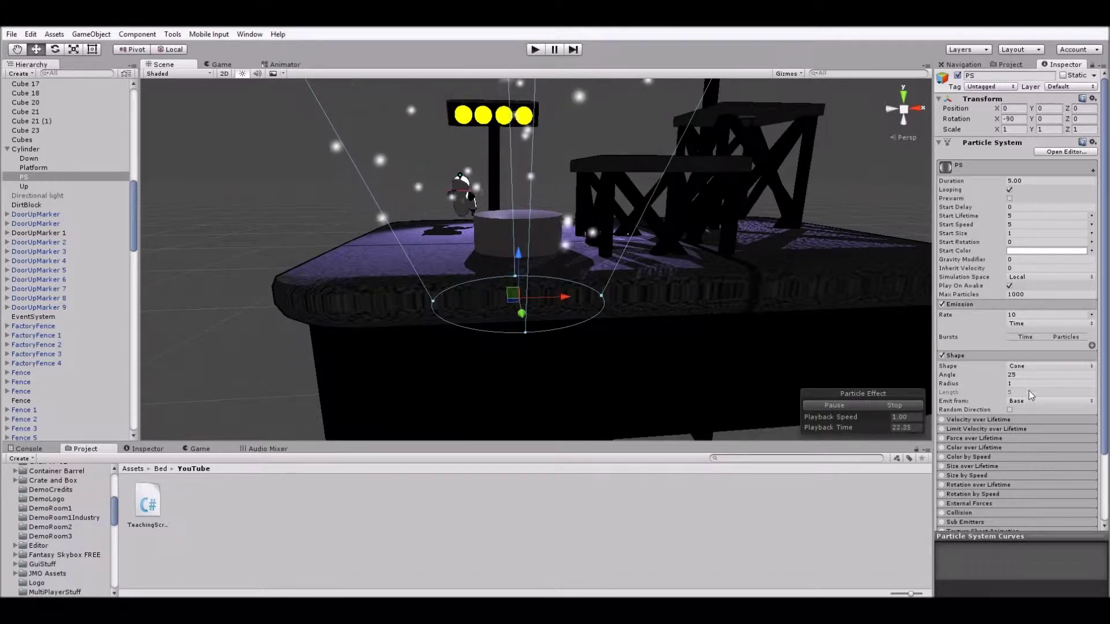
pyautogui.click(1031, 375)
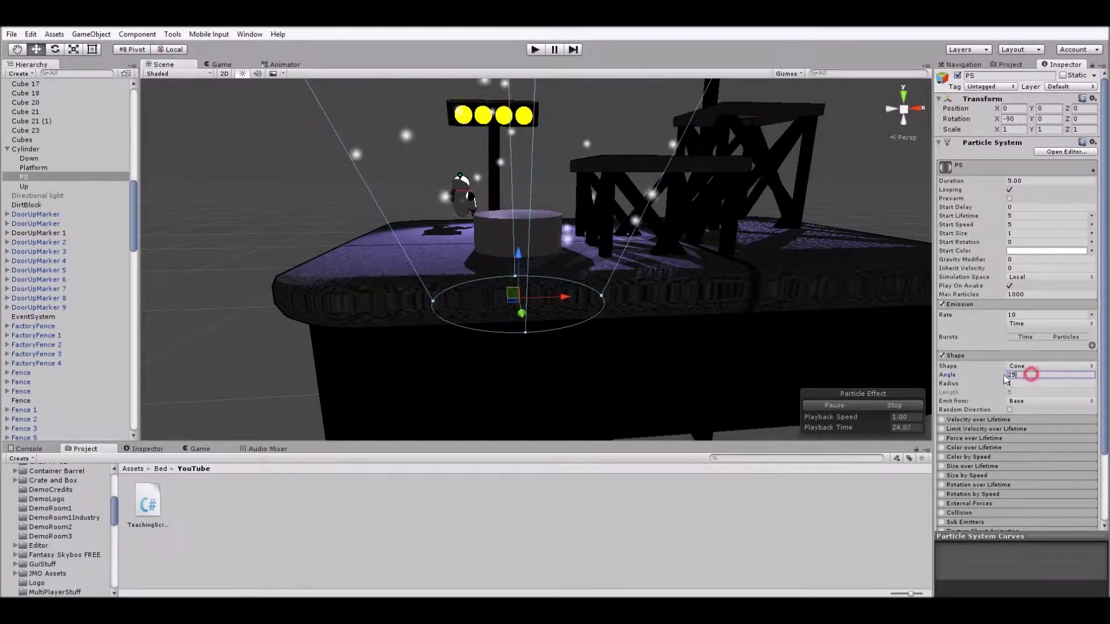
pyautogui.moveTo(1004, 375); pyautogui.dragTo(999, 376)
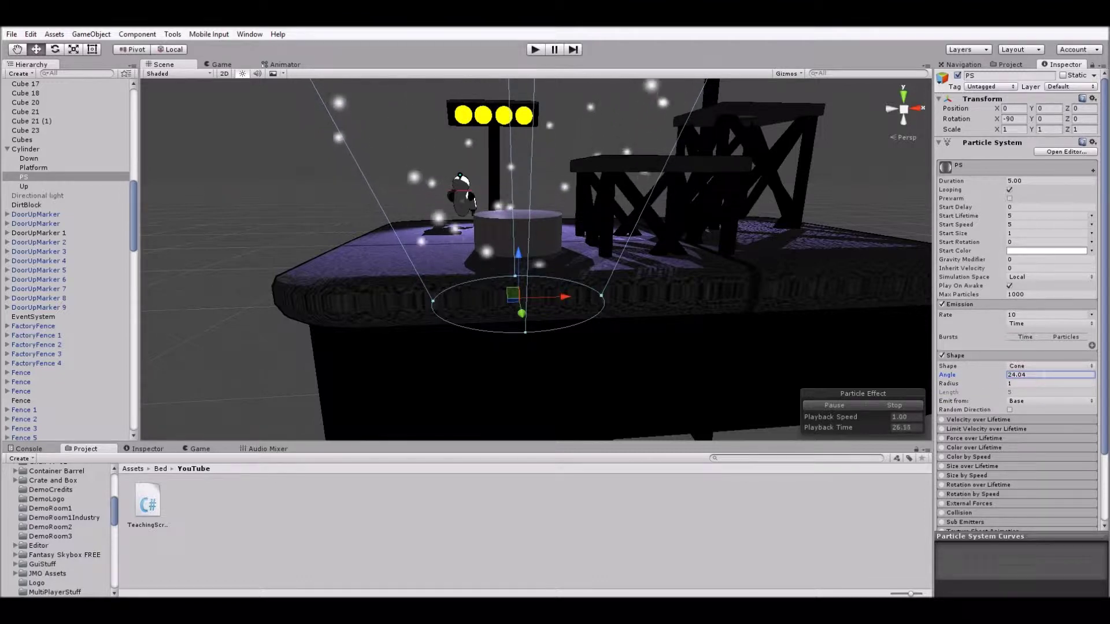
pyautogui.write('5')
pyautogui.scroll(-5, 390, 221)
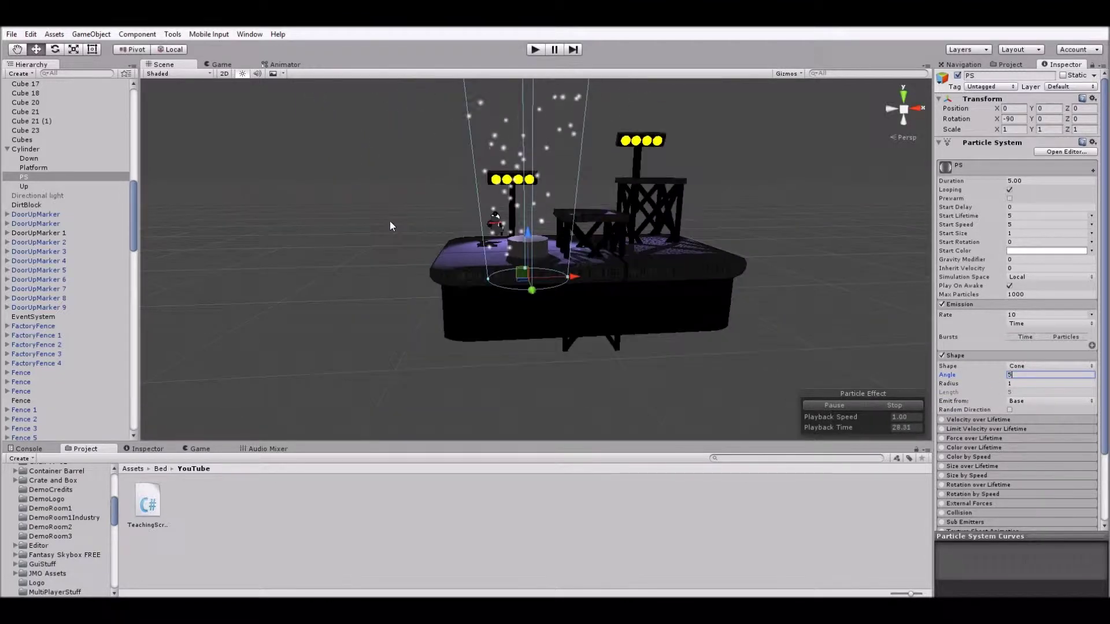
pyautogui.moveTo(389, 226); pyautogui.dragTo(462, 223, button='middle')
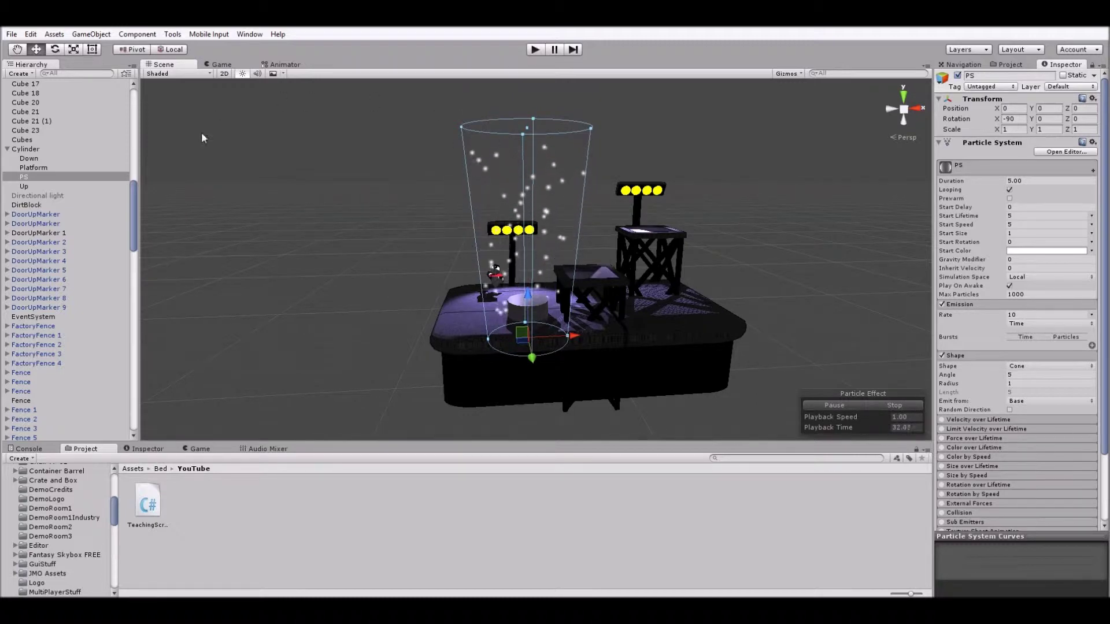
# Scale the PS emitter down to 0.3310 and raise it to Y 0.676 inside the cylinder
pyautogui.click(74, 49)
pyautogui.scroll(2, 520, 323)
pyautogui.moveTo(524, 356); pyautogui.dragTo(486, 355)
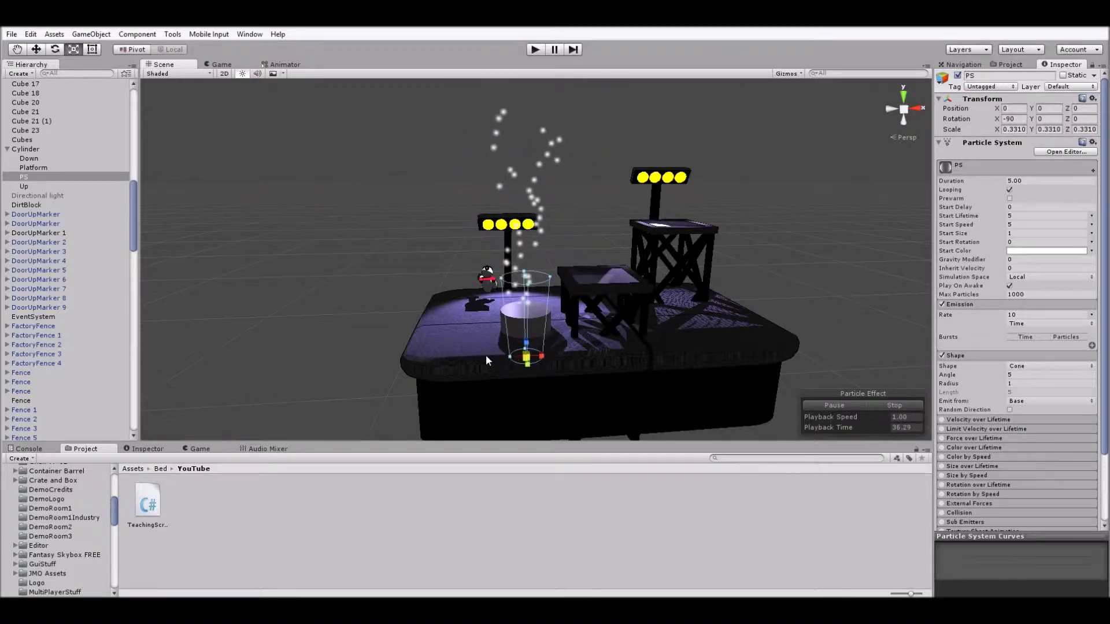
pyautogui.scroll(5, 500, 357)
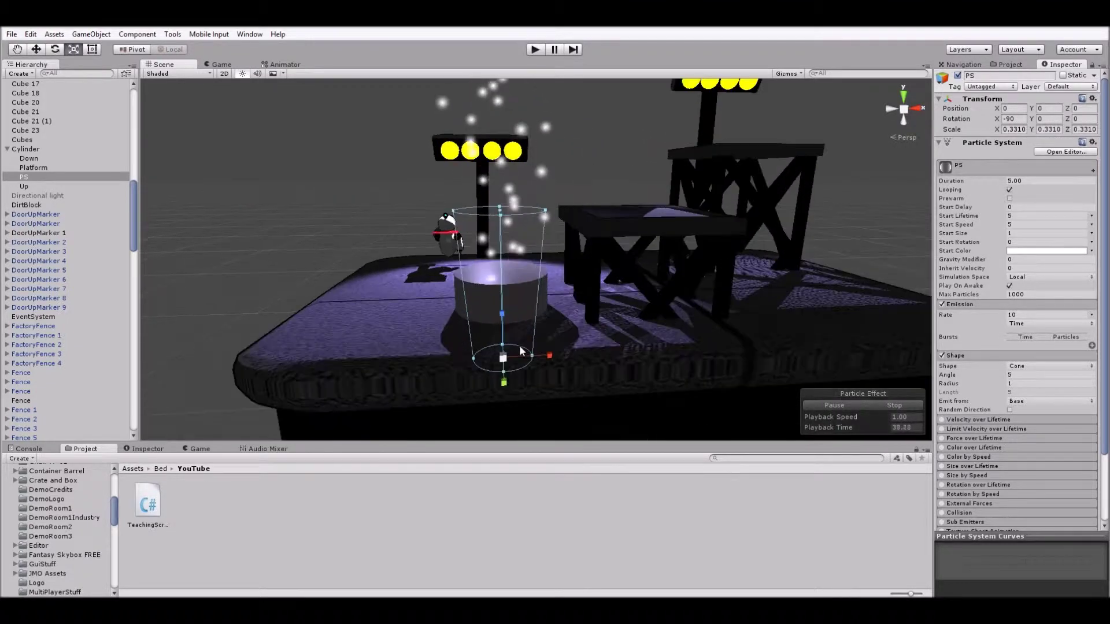
pyautogui.press('w')
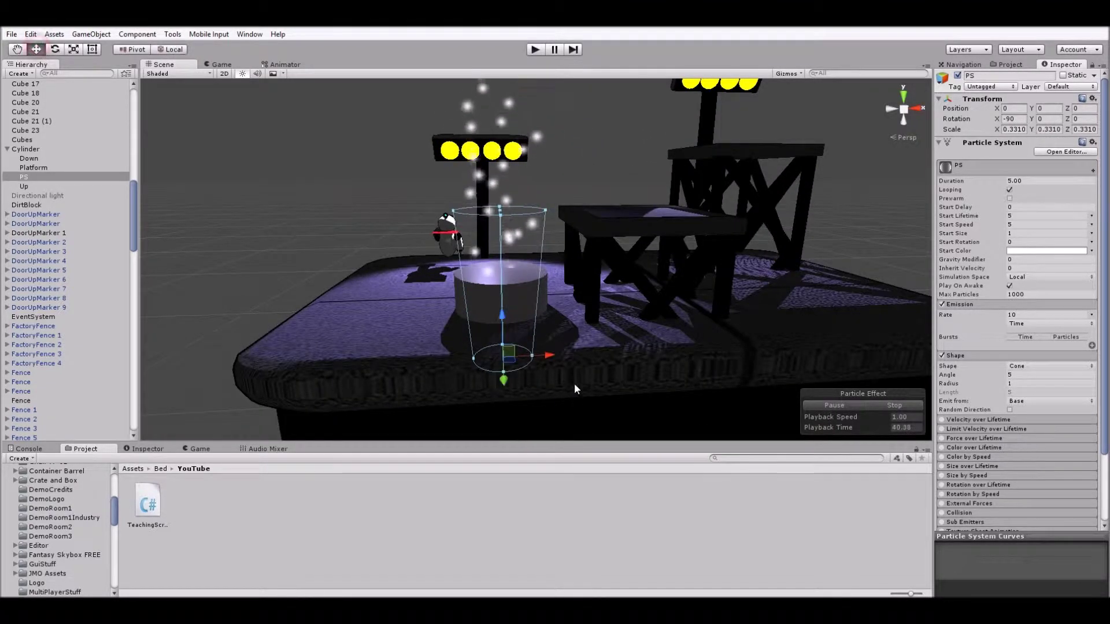
pyautogui.moveTo(498, 325); pyautogui.dragTo(502, 268)
pyautogui.keyDown('alt'); pyautogui.moveTo(561, 306); pyautogui.dragTo(557, 267); pyautogui.keyUp('alt')
pyautogui.scroll(-3, 558, 234)
pyautogui.scroll(5, 557, 267)
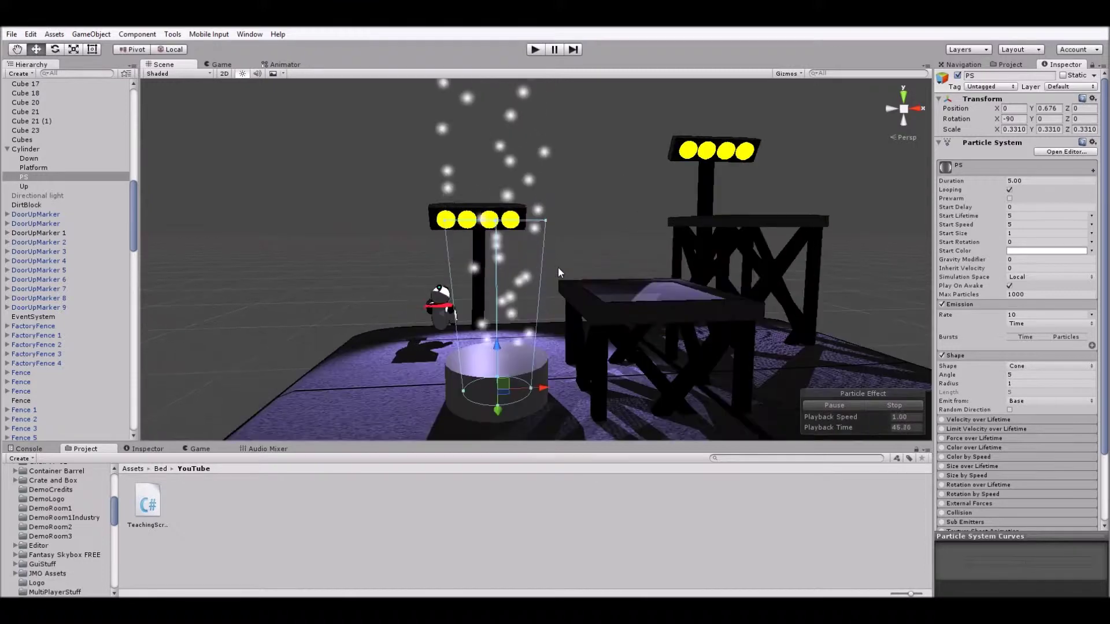
# Set the PS particles' Gravity Modifier to 1 and Start Speed to 15
pyautogui.click(1030, 260)
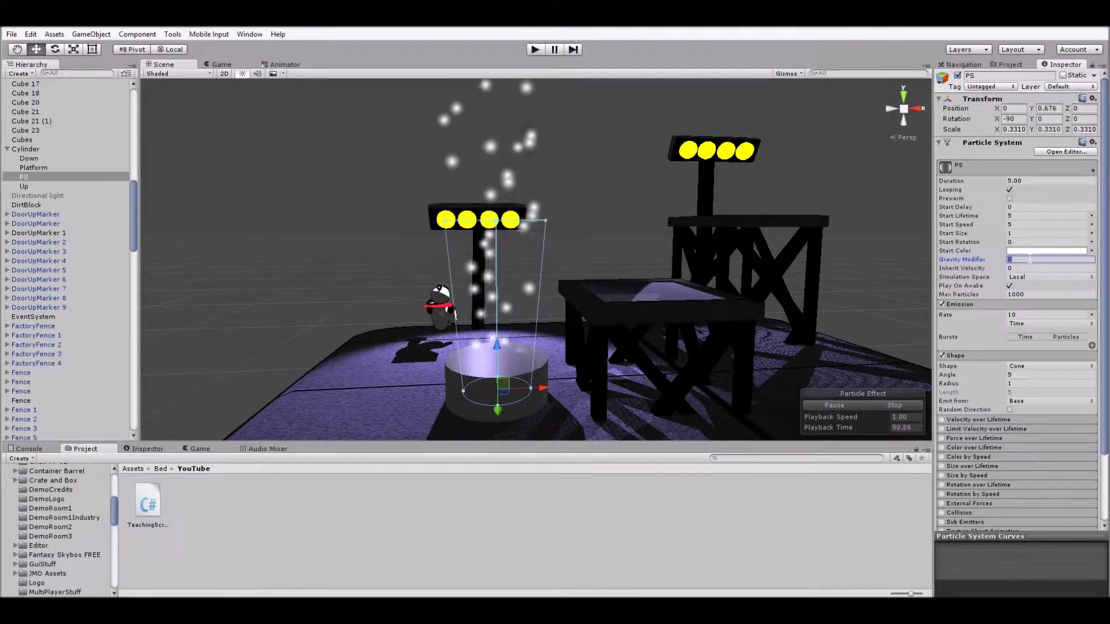
pyautogui.write('1')
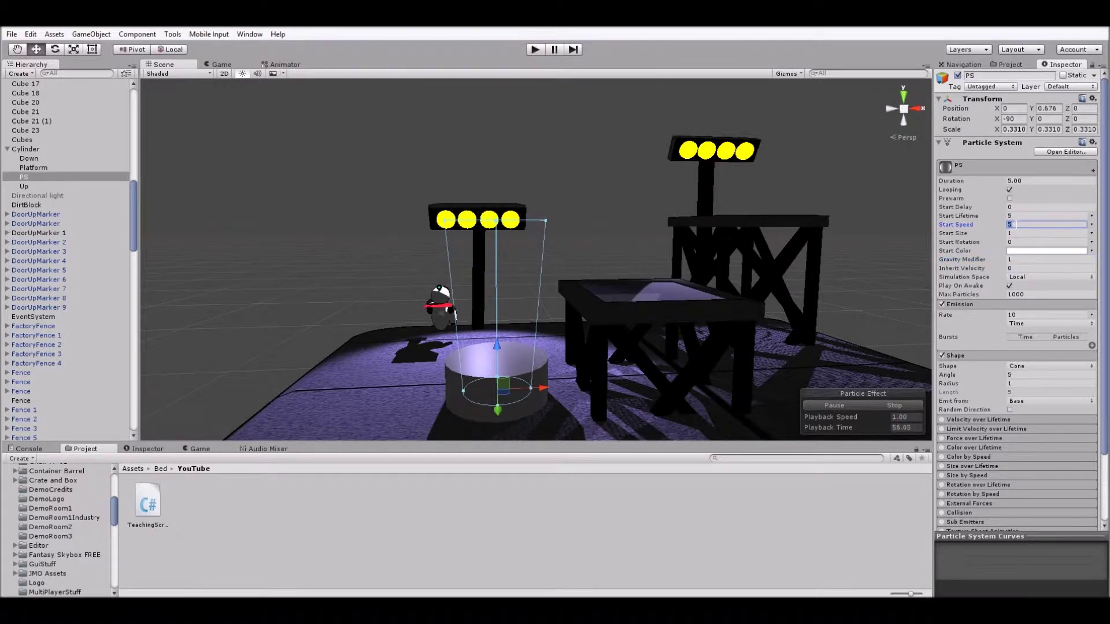
pyautogui.write('15')
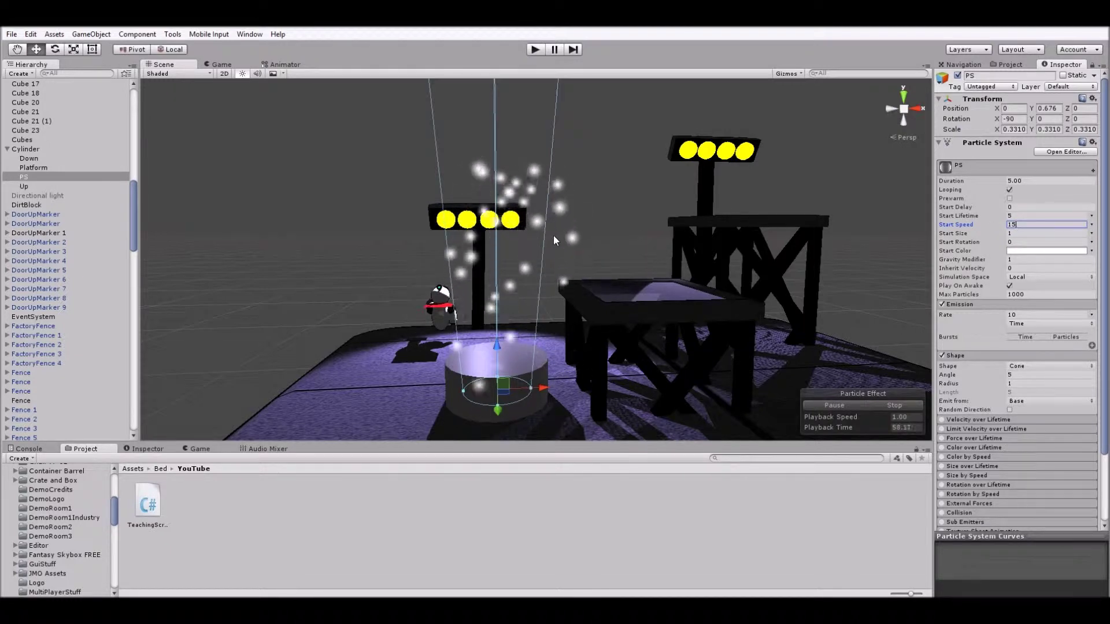
pyautogui.moveTo(553, 241); pyautogui.dragTo(549, 173, button='middle')
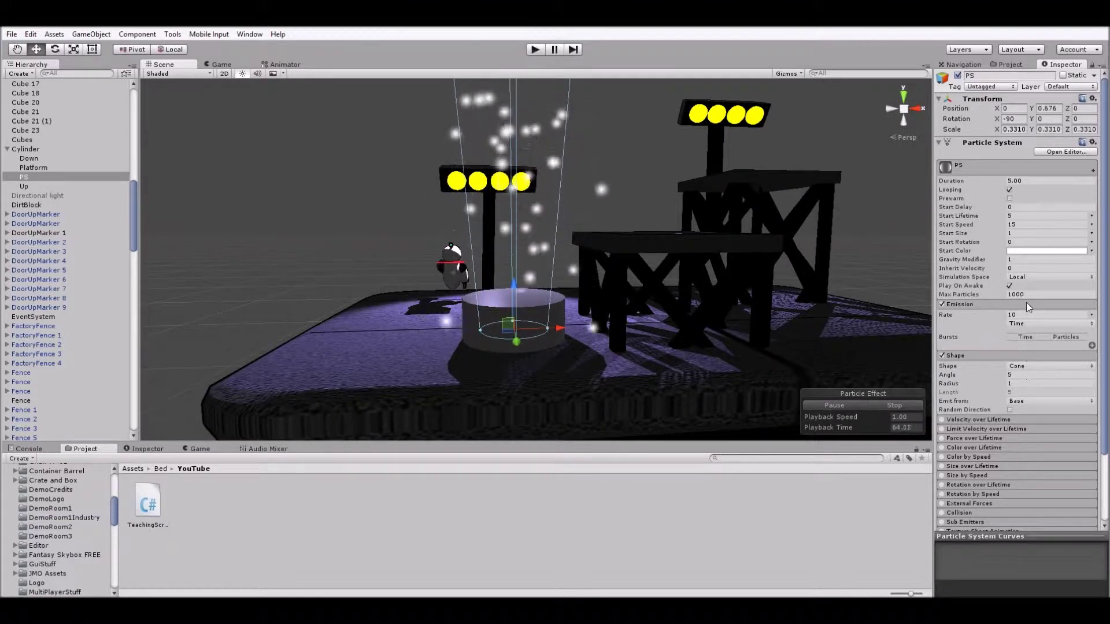
# Widen the cone Shape Angle to 6 and lower the PS emitter to Y 0.216
pyautogui.click(1010, 375)
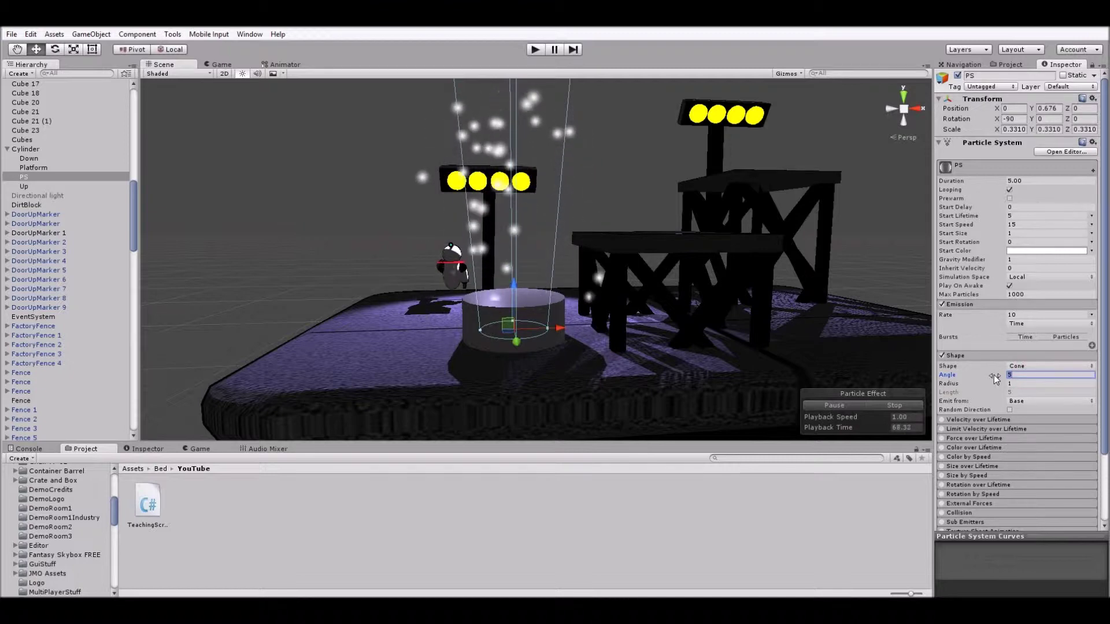
pyautogui.write('6')
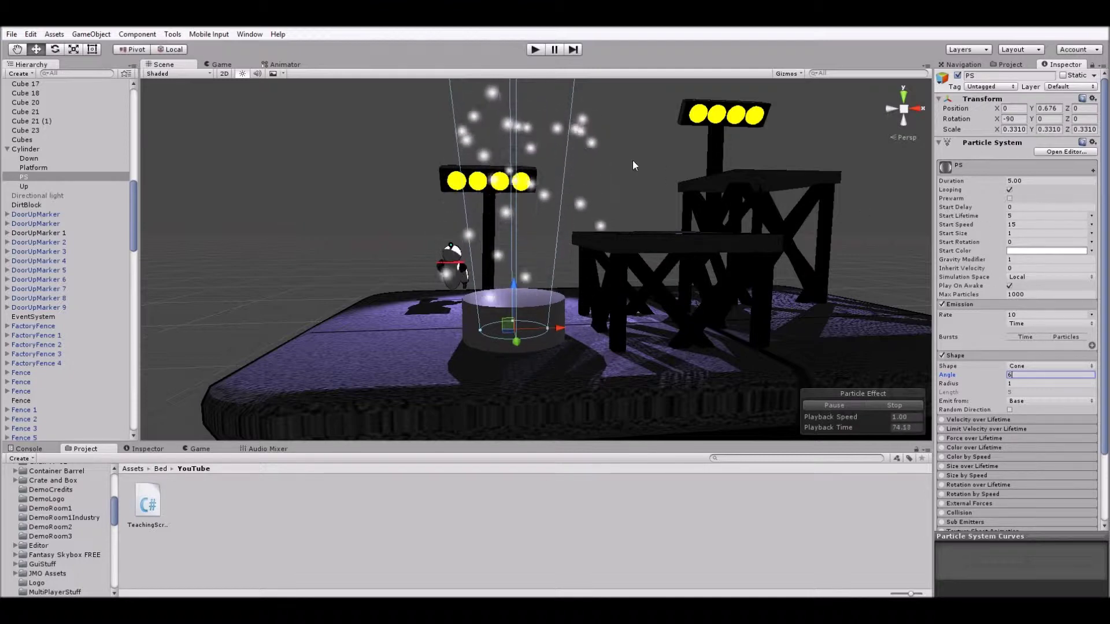
pyautogui.moveTo(516, 293); pyautogui.dragTo(518, 328)
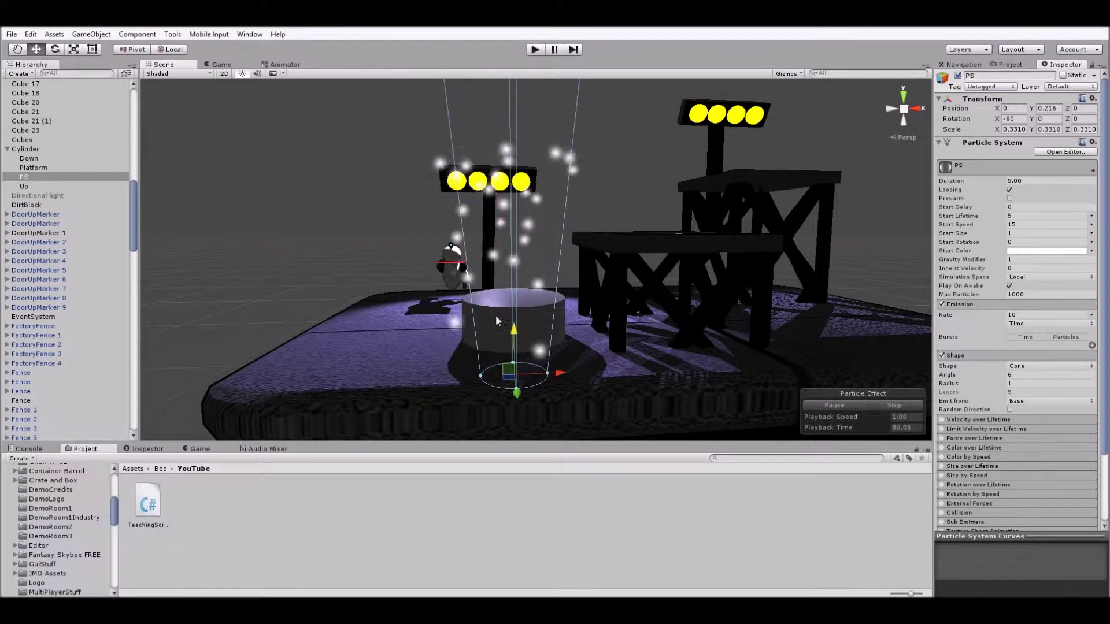
# Change the PS Start Speed to 13
pyautogui.click(1012, 224)
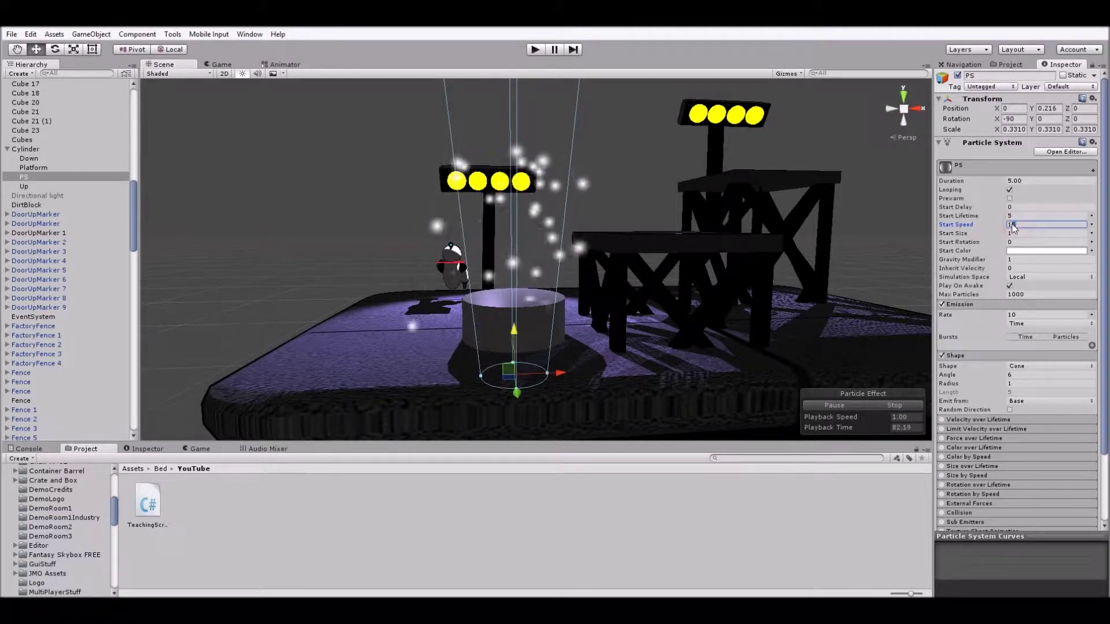
pyautogui.write('12')
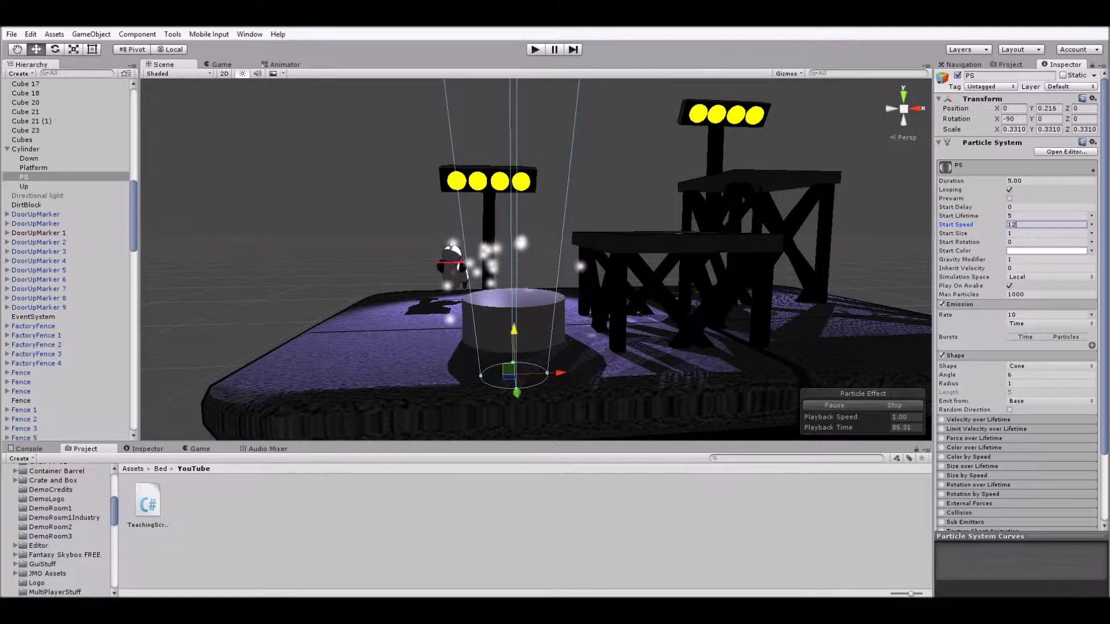
pyautogui.press('BackSpace')
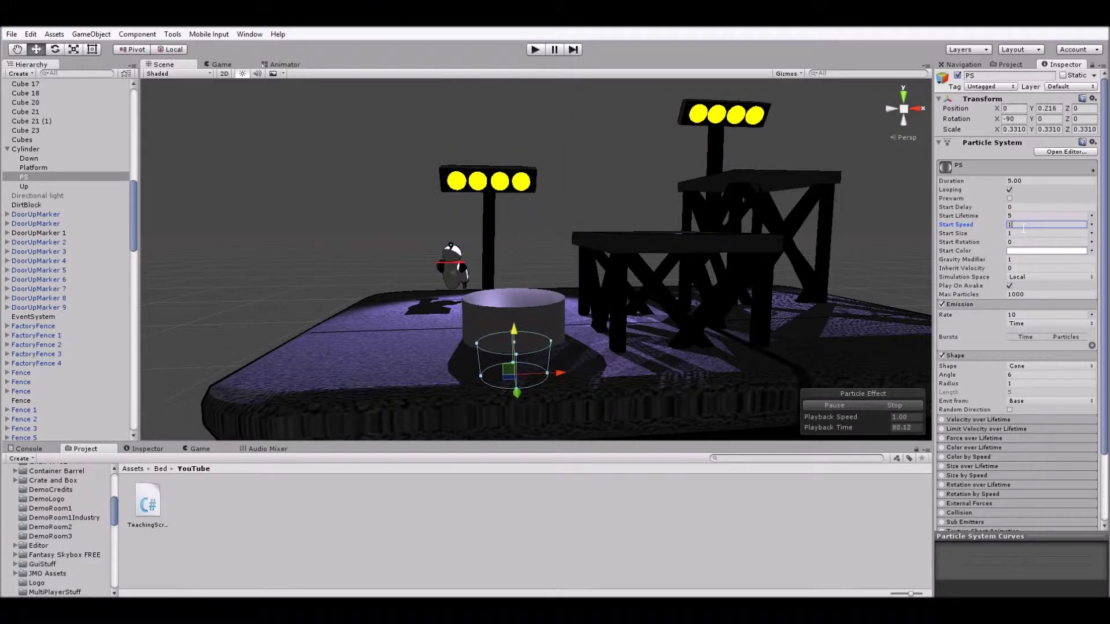
pyautogui.write('3')
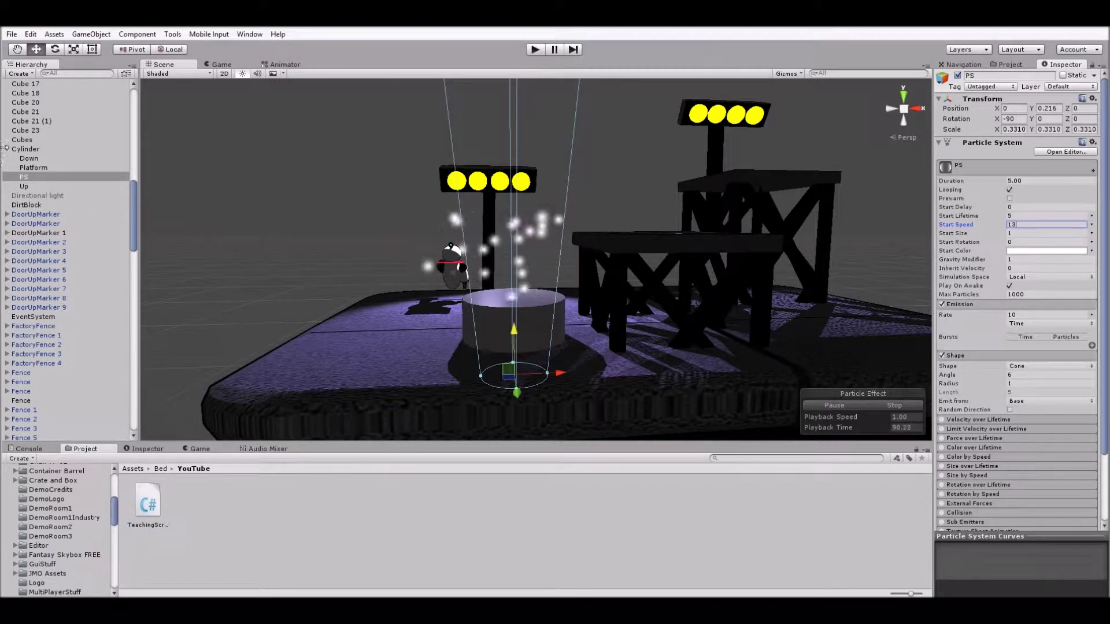
# Lower the Cylinder slightly to Y 68.96, then reselect PS
pyautogui.click(23, 148)
pyautogui.moveTo(515, 358); pyautogui.dragTo(517, 375)
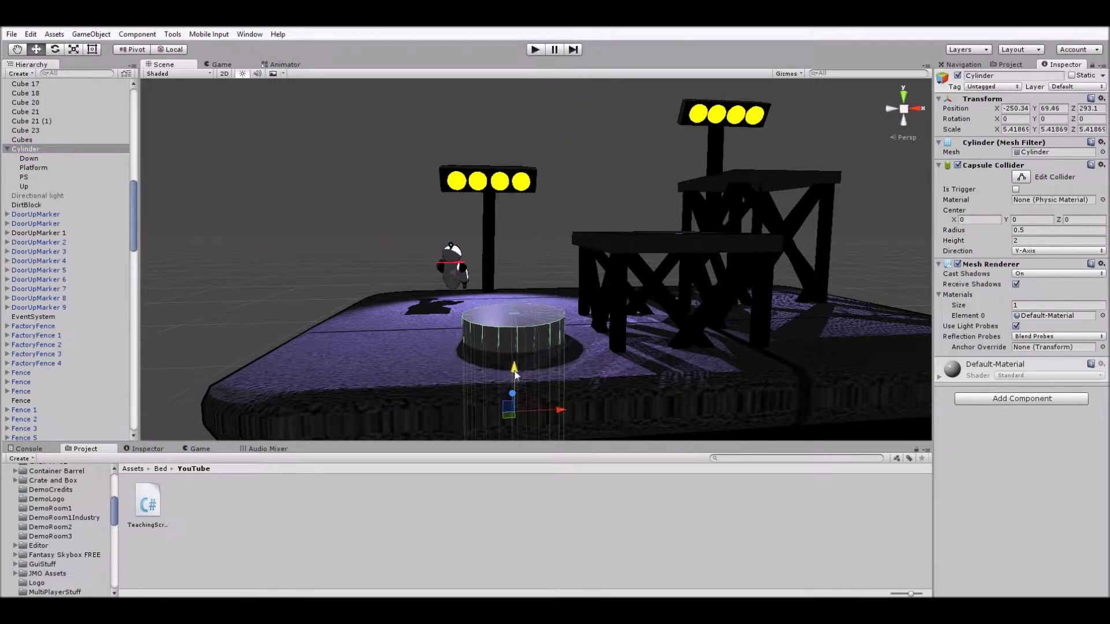
pyautogui.click(25, 177)
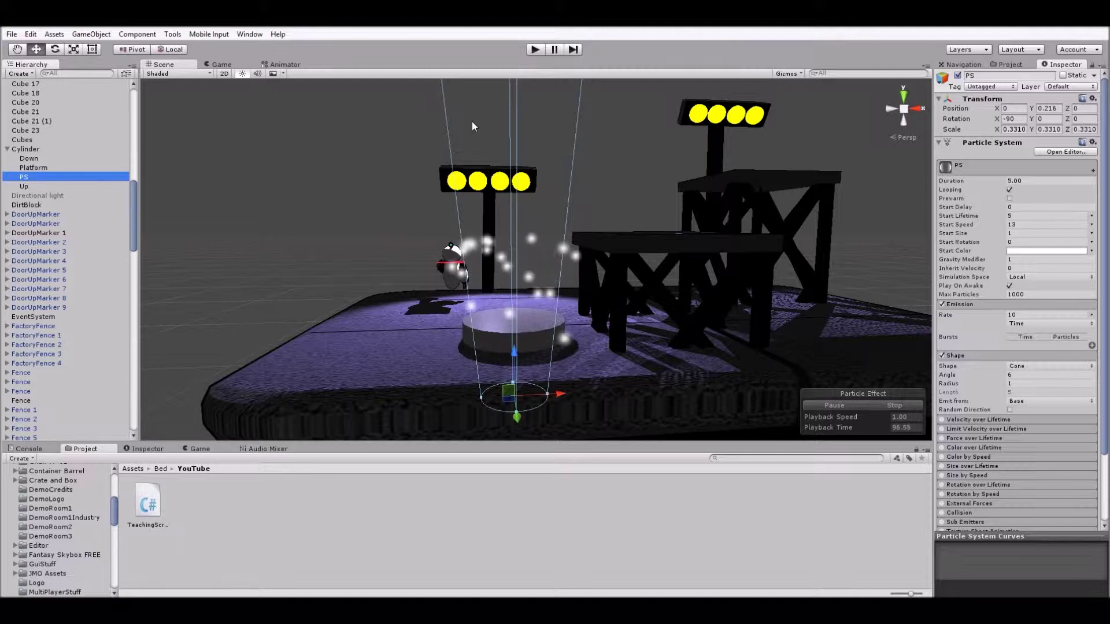
# Scale the PS emitter down uniformly and set its Start Color to light blue 8893FF
pyautogui.click(74, 49)
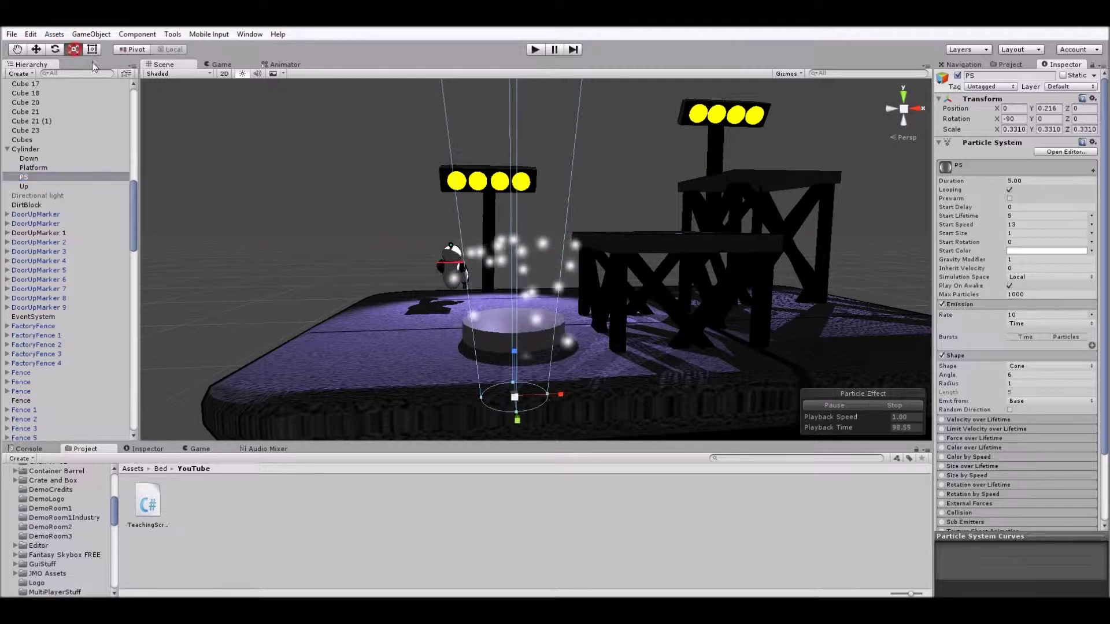
pyautogui.moveTo(514, 398); pyautogui.dragTo(498, 401)
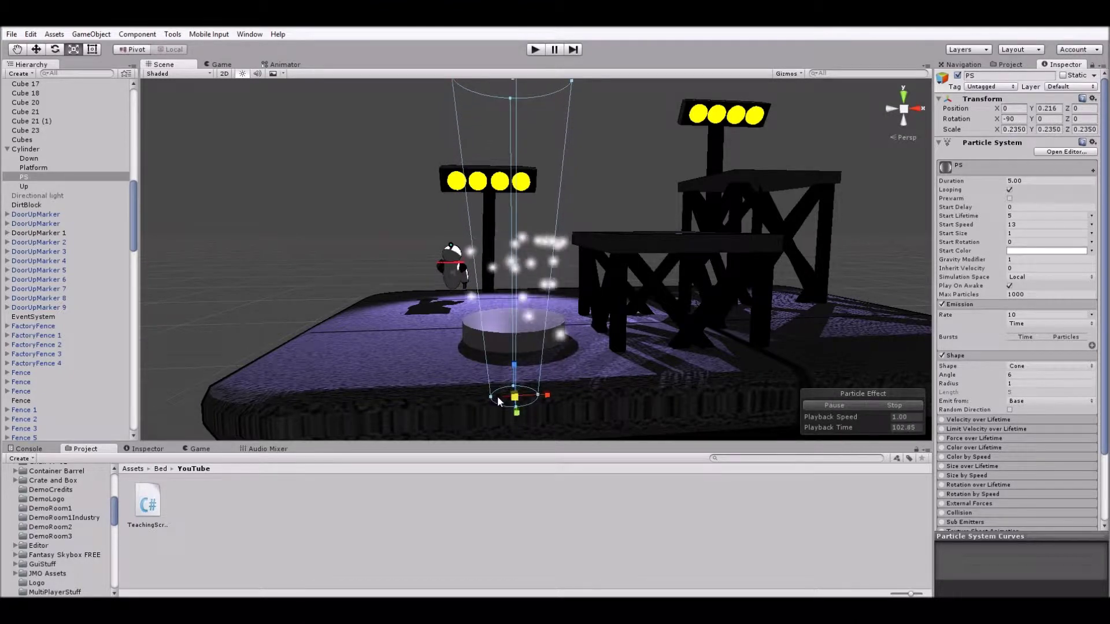
pyautogui.click(1027, 251)
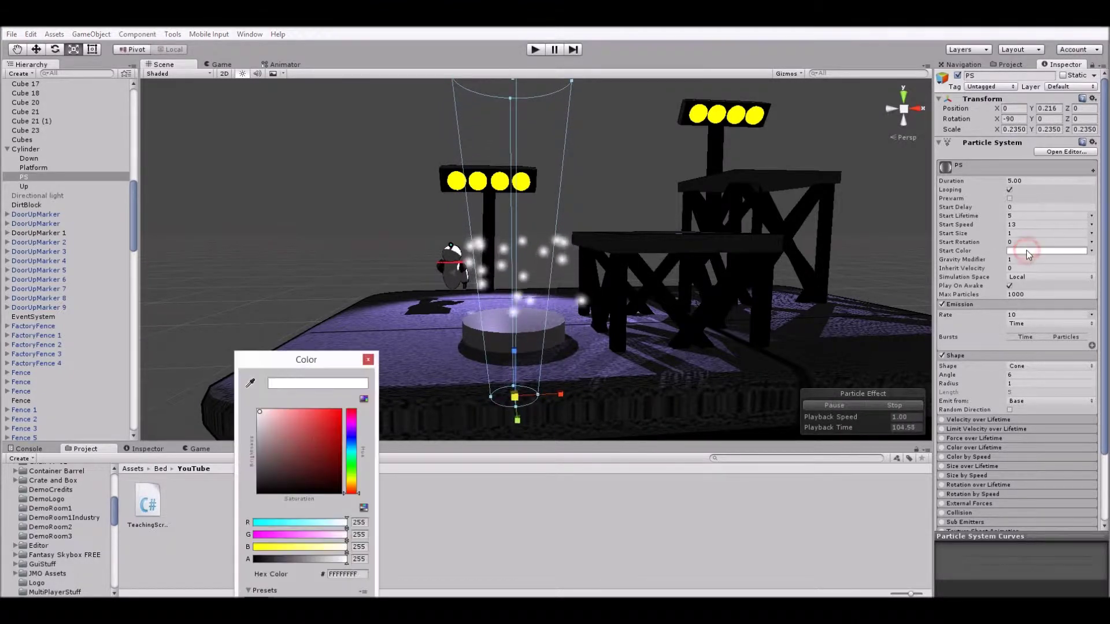
pyautogui.click(351, 439)
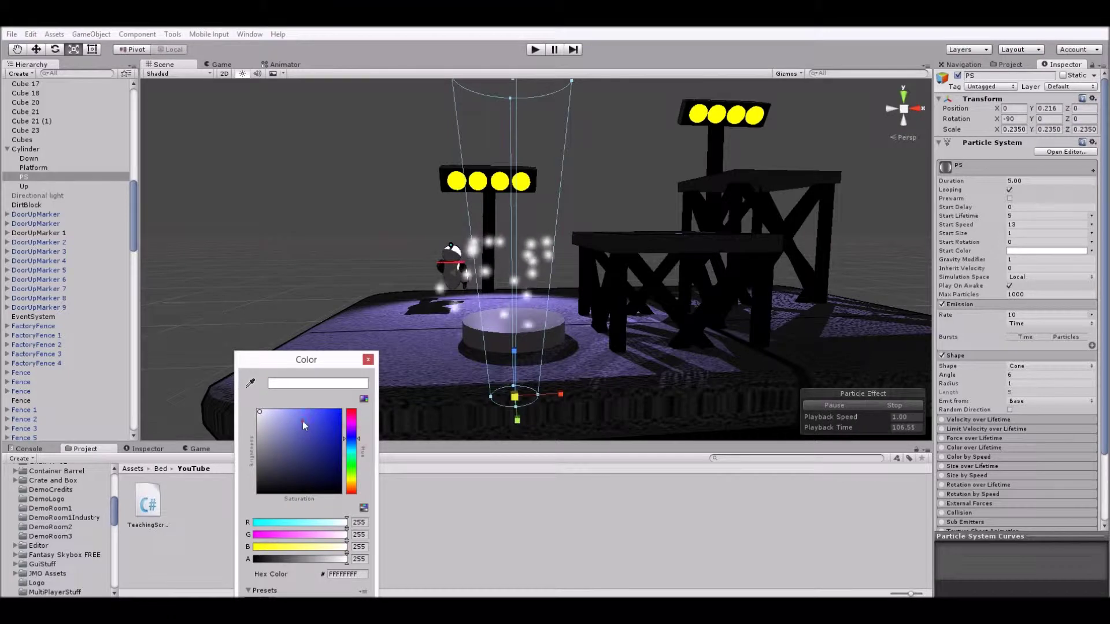
pyautogui.moveTo(303, 421); pyautogui.dragTo(297, 411)
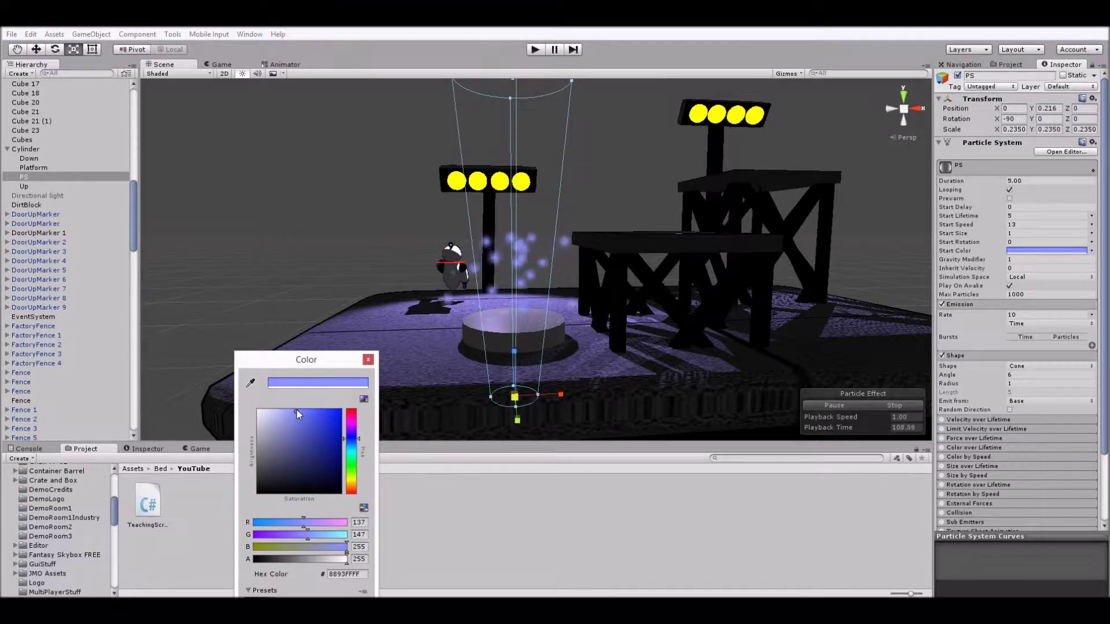
pyautogui.click(367, 360)
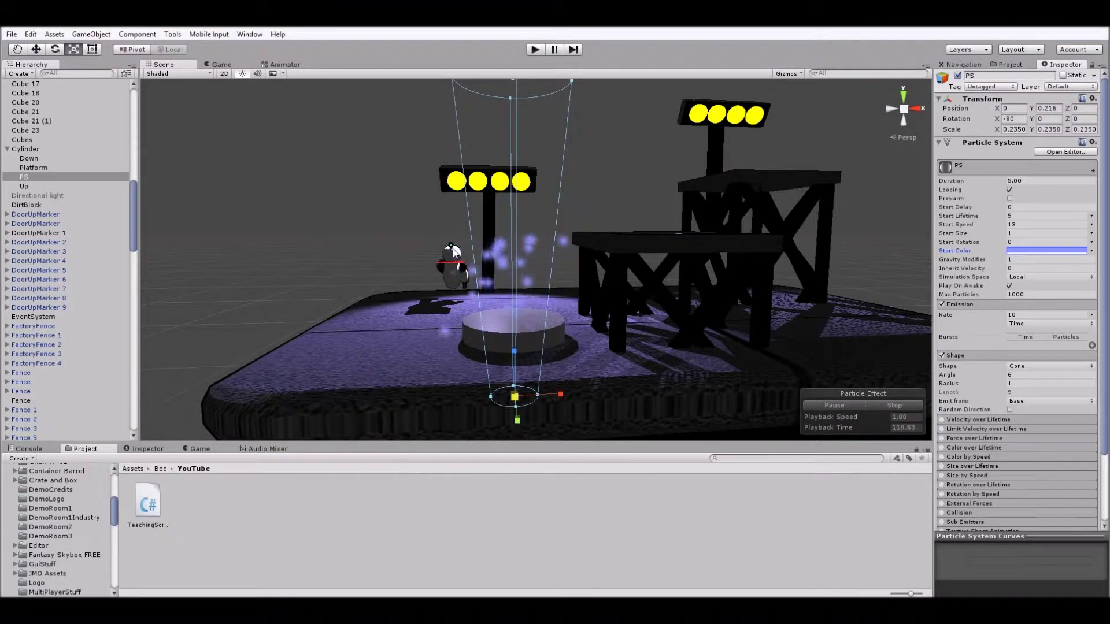
pyautogui.scroll(-3, 1068, 383)
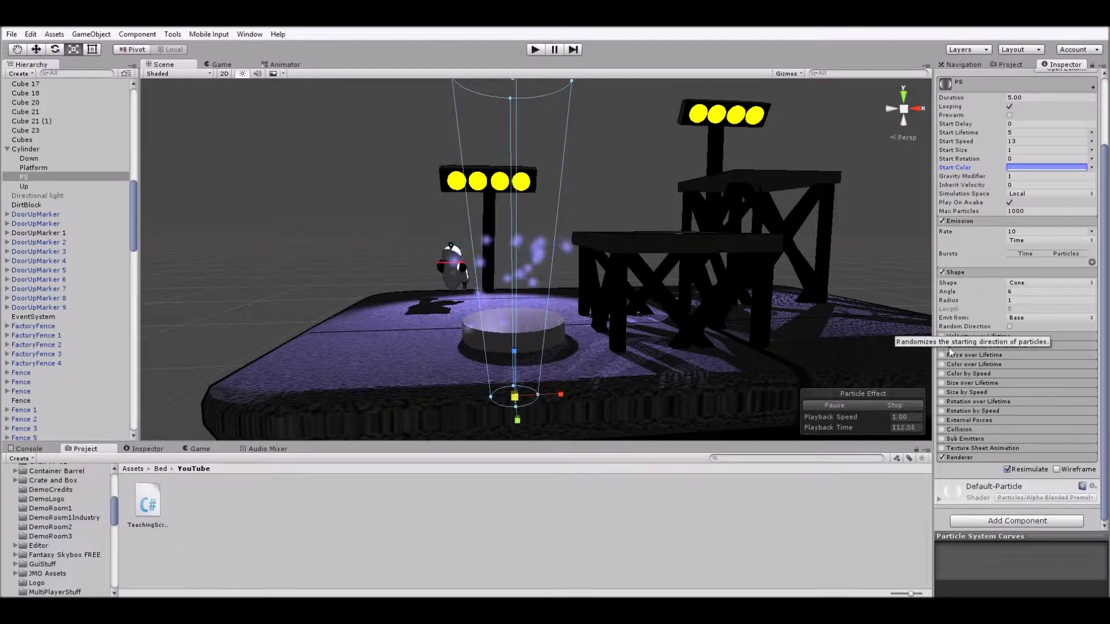
# Turn on Size over Lifetime with a curve falling from 1.0 toward zero
pyautogui.click(994, 382)
pyautogui.click(941, 384)
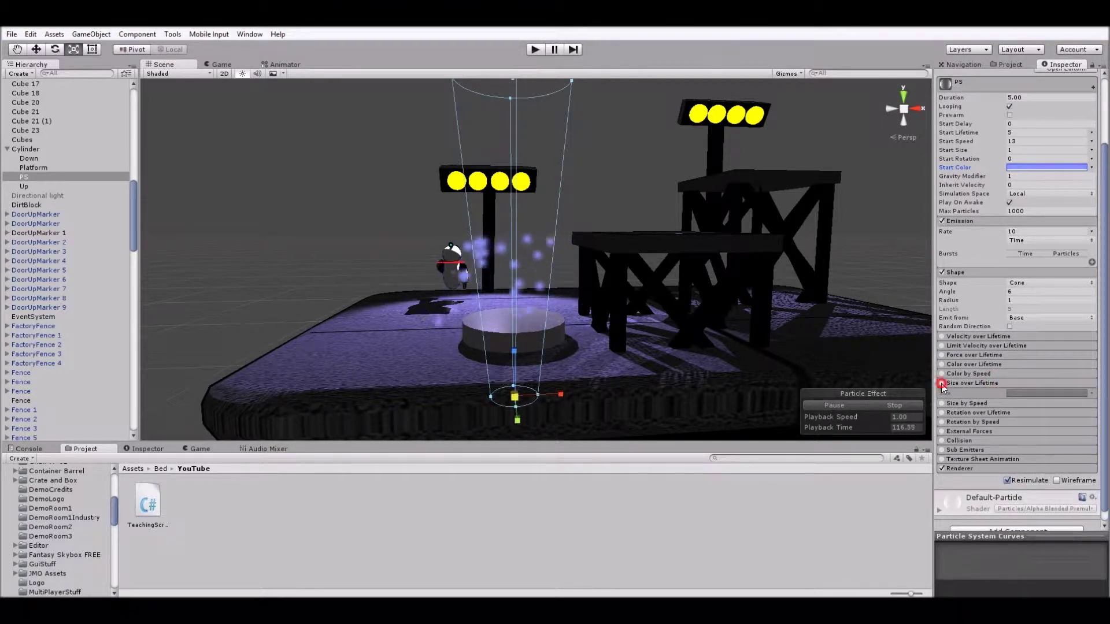
pyautogui.click(1041, 395)
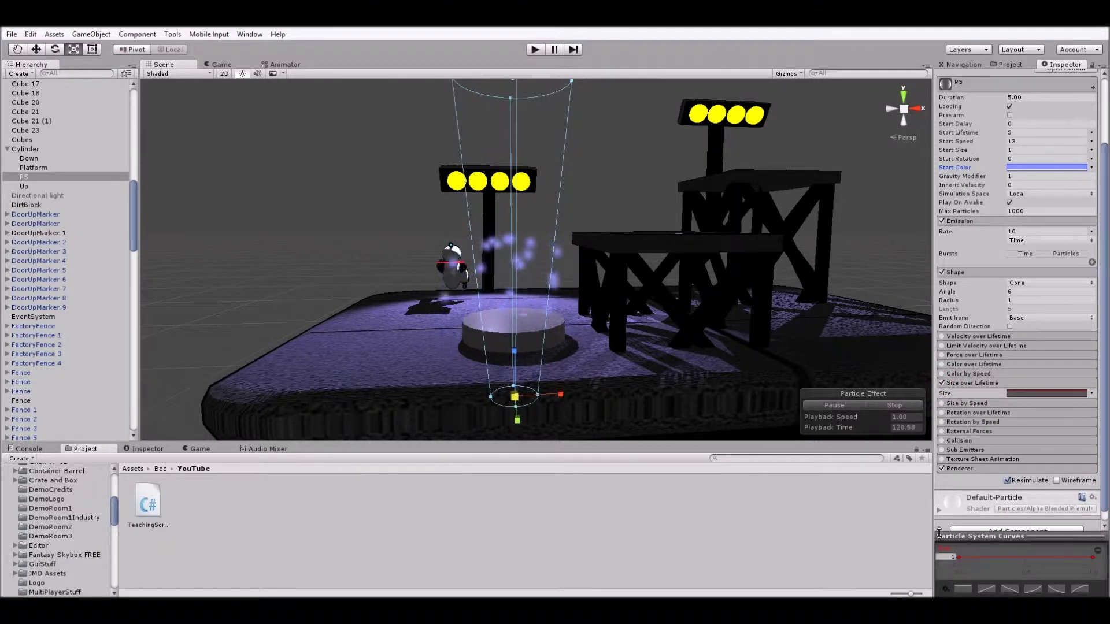
pyautogui.moveTo(939, 532); pyautogui.dragTo(809, 447)
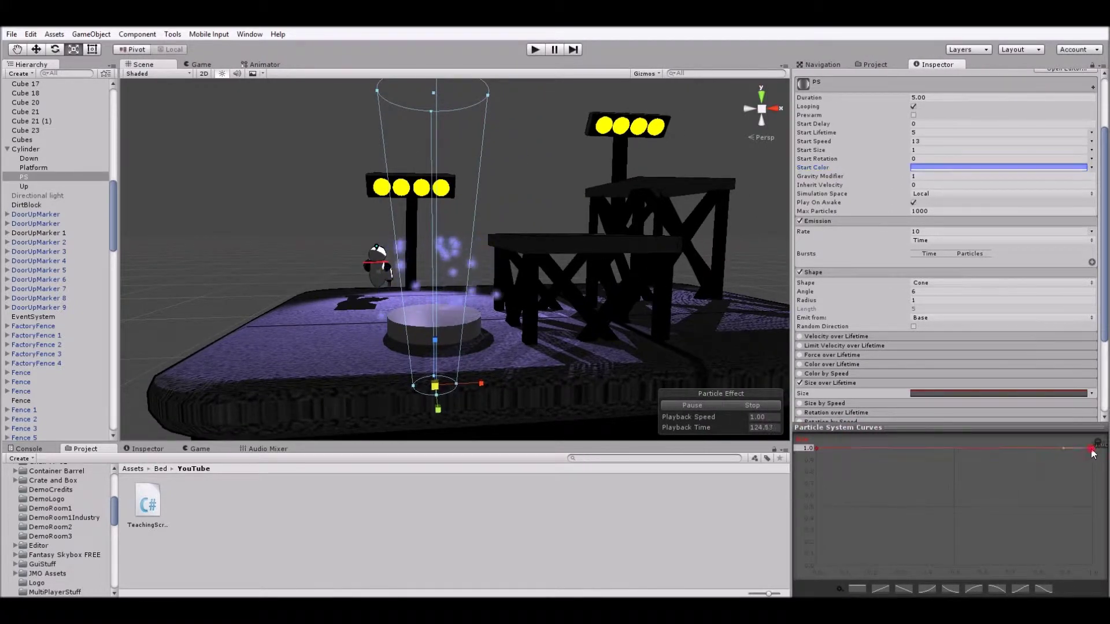
pyautogui.moveTo(1092, 448); pyautogui.dragTo(1092, 494)
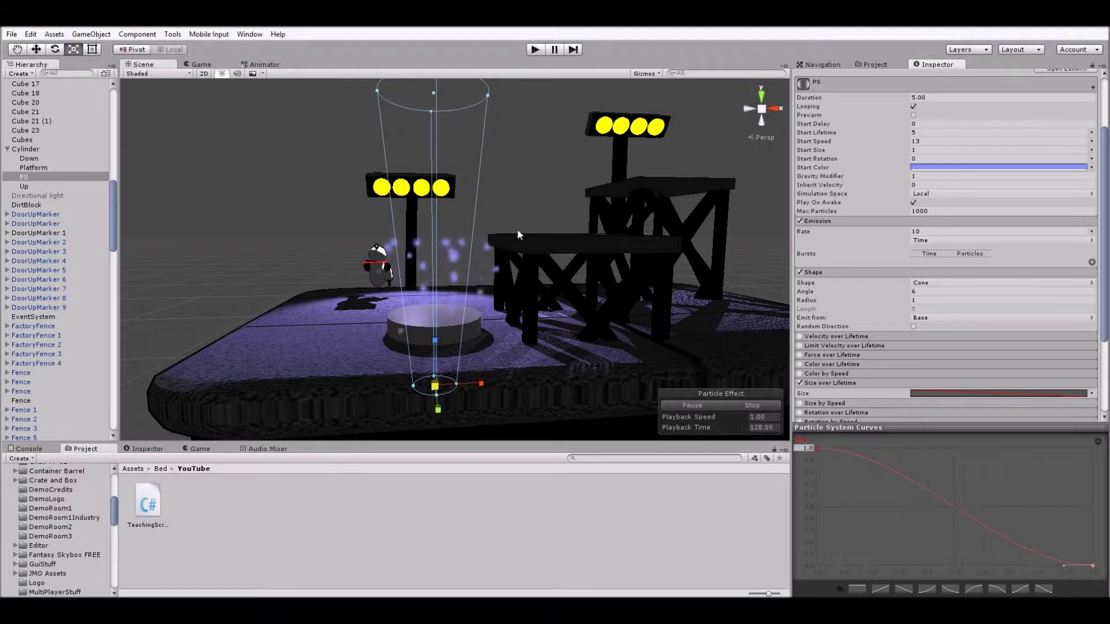
# Change the PS Emission Rate from 10 to 100 for a denser spray
pyautogui.click(932, 231)
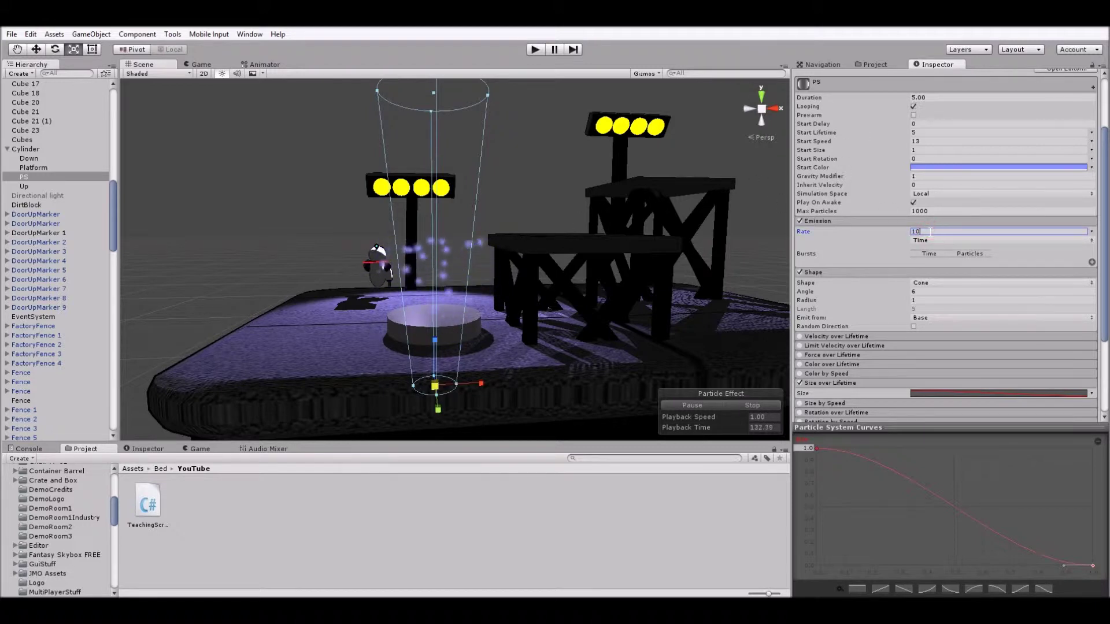
pyautogui.write('0')
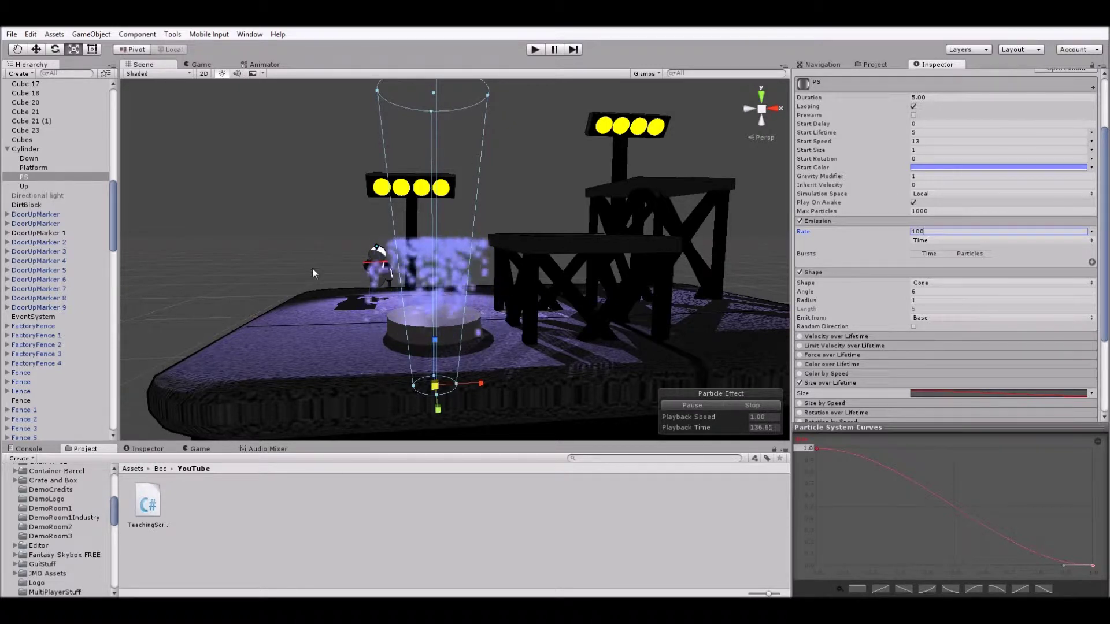
pyautogui.moveTo(330, 251)
pyautogui.mouseDown(button='middle')
pyautogui.moveTo(341, 235)
pyautogui.moveTo(340, 244)
pyautogui.mouseUp(button='middle')
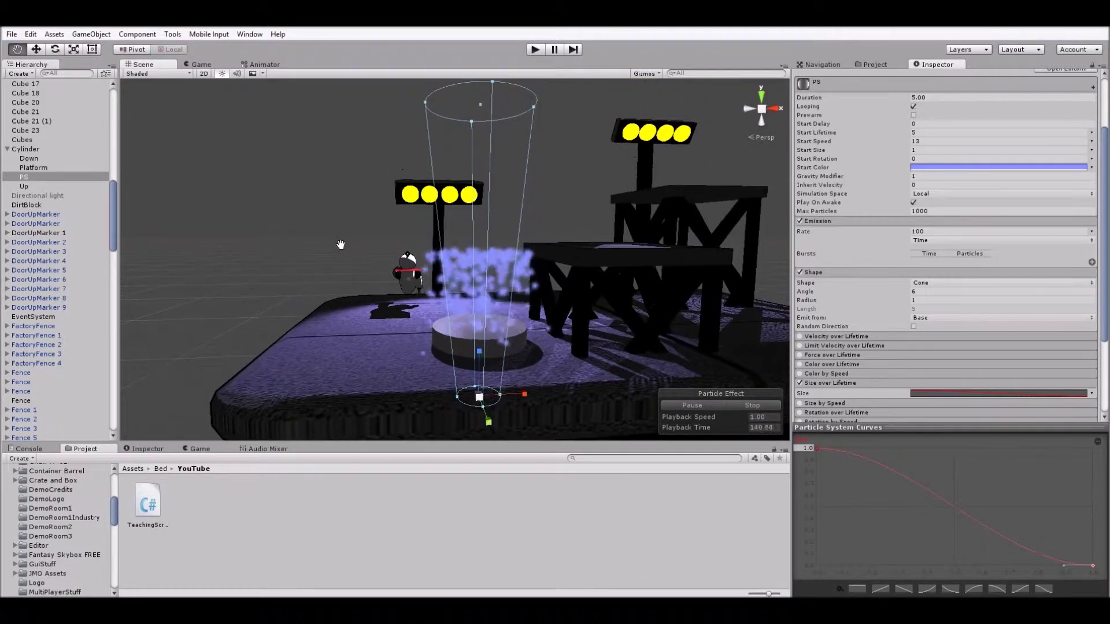
pyautogui.scroll(-5, 874, 378)
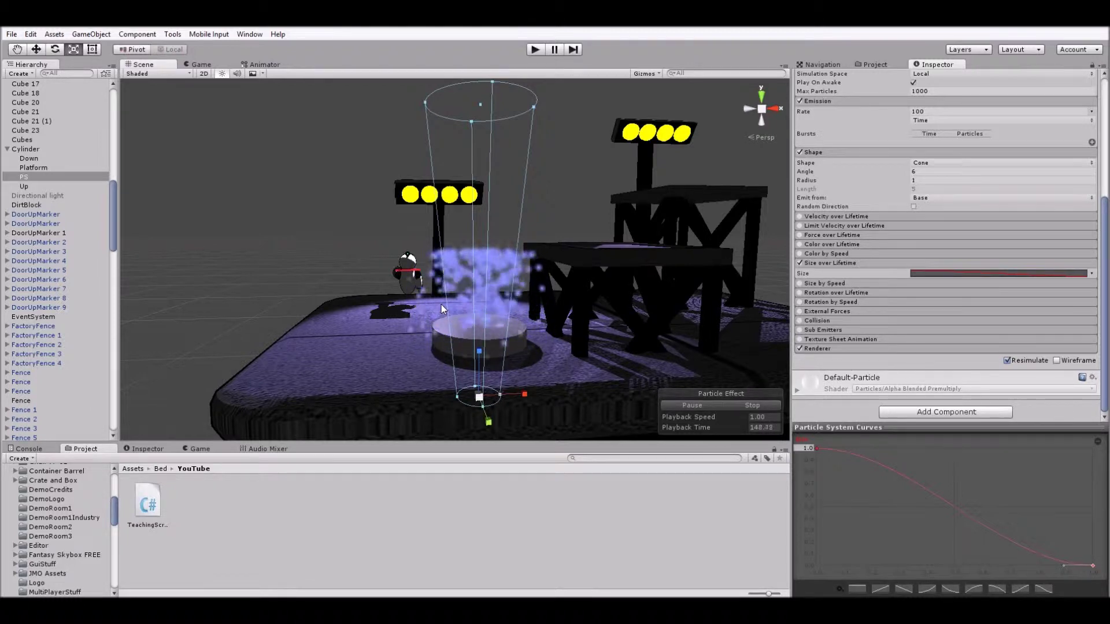
# Expand the PS Renderer and browse materials, keeping Default-Particle as the material
pyautogui.click(352, 259)
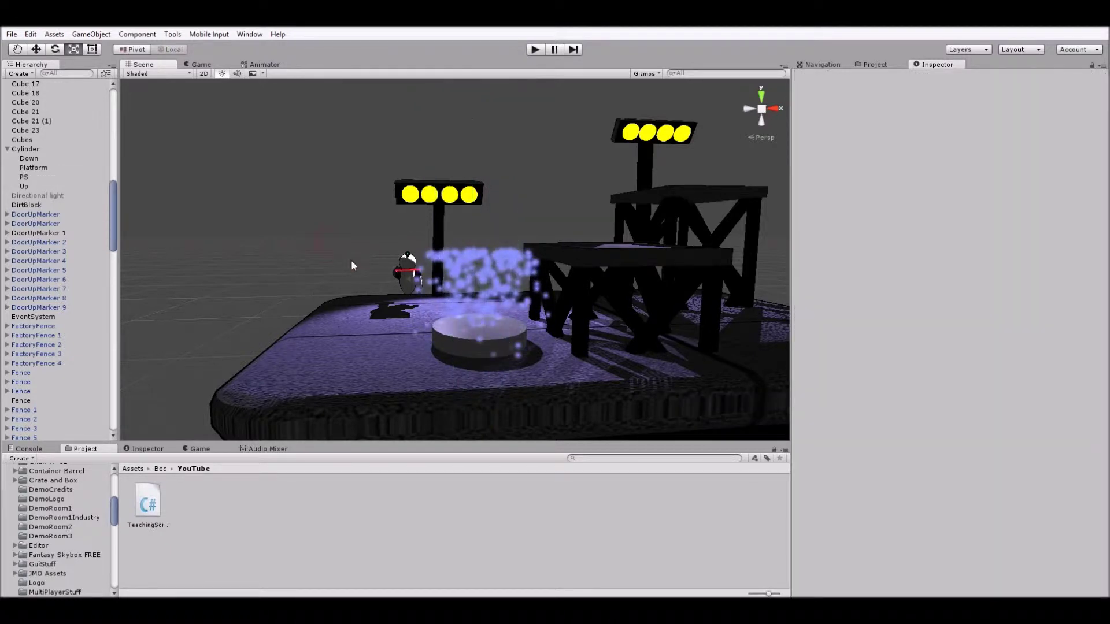
pyautogui.click(493, 267)
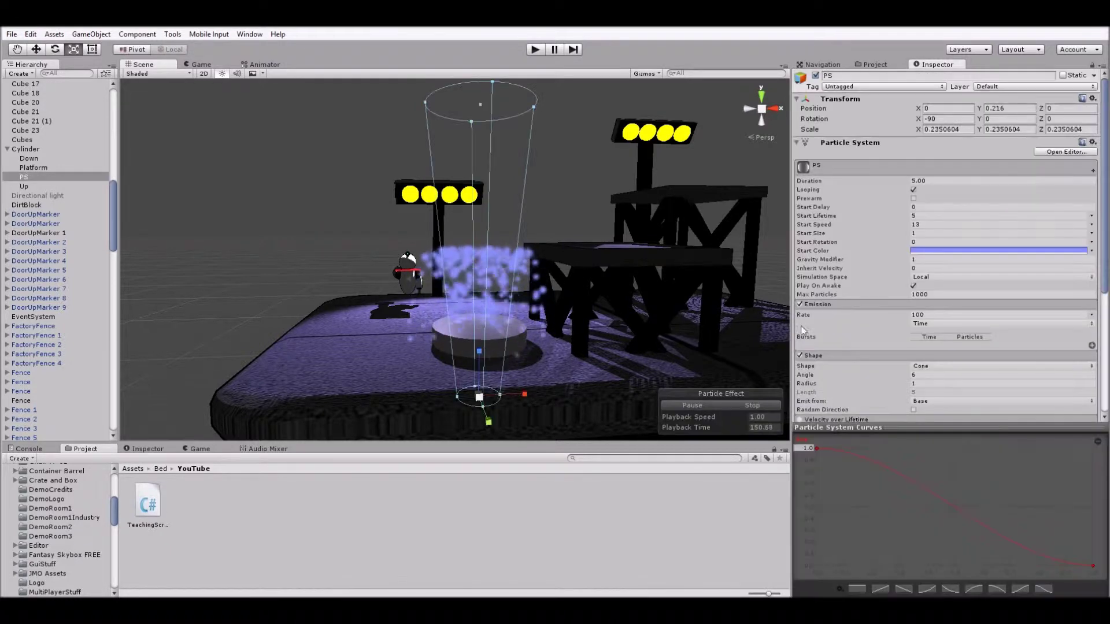
pyautogui.scroll(-8, 840, 347)
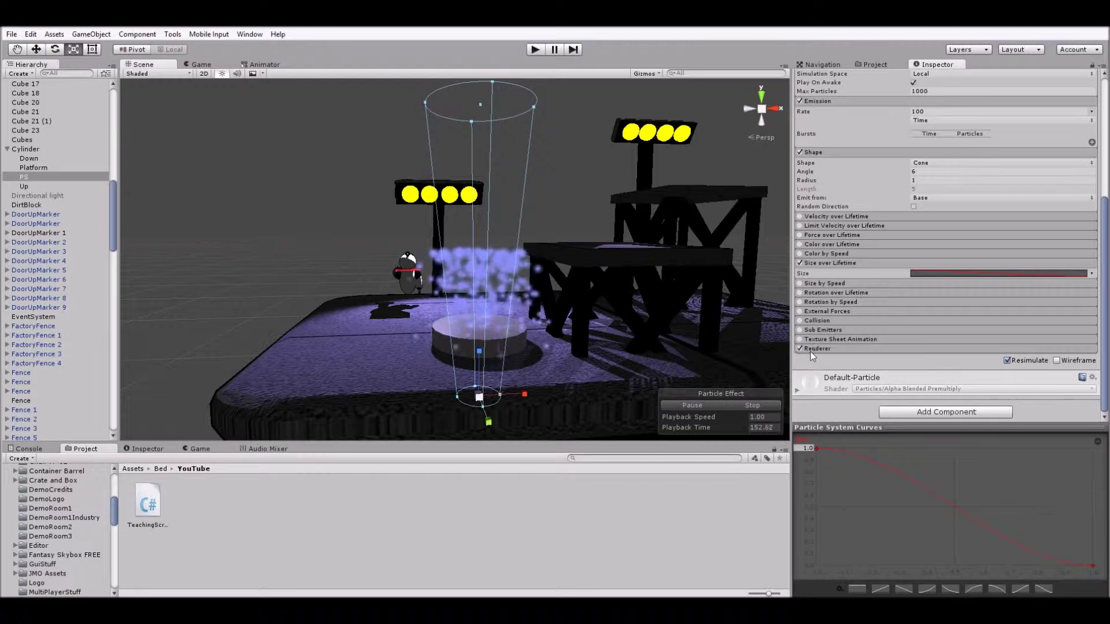
pyautogui.click(840, 347)
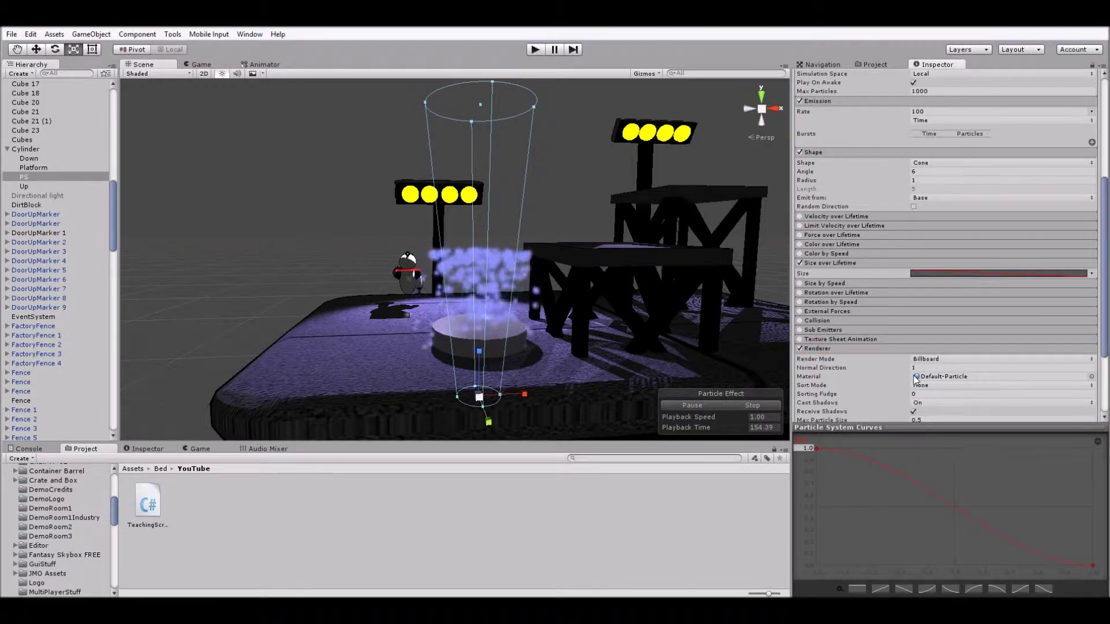
pyautogui.click(1092, 377)
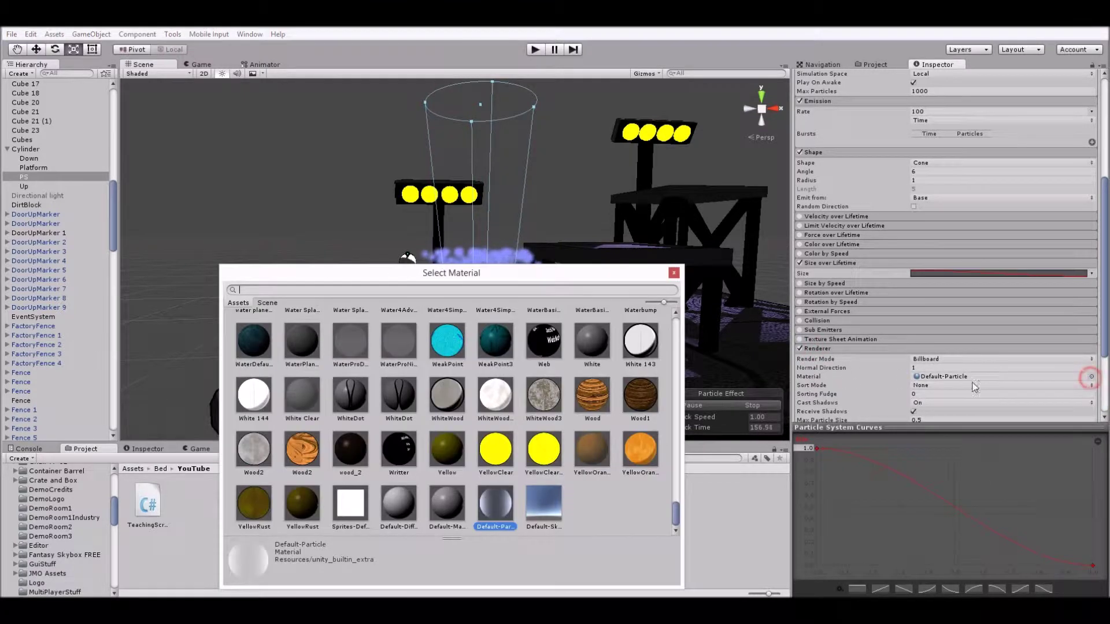
pyautogui.scroll(15, 521, 409)
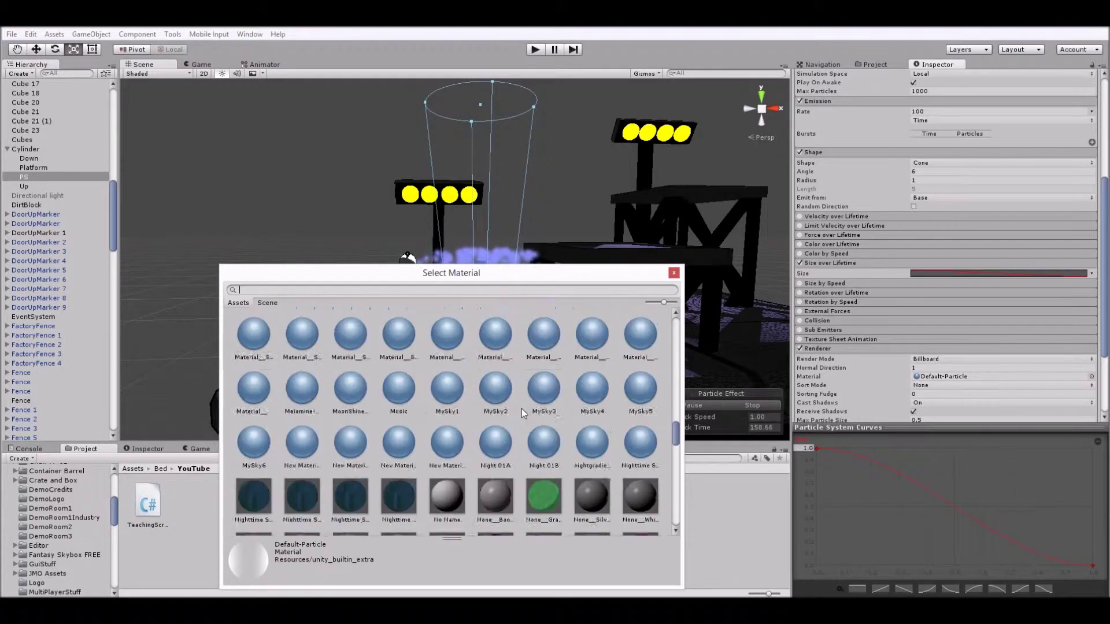
pyautogui.scroll(8, 522, 408)
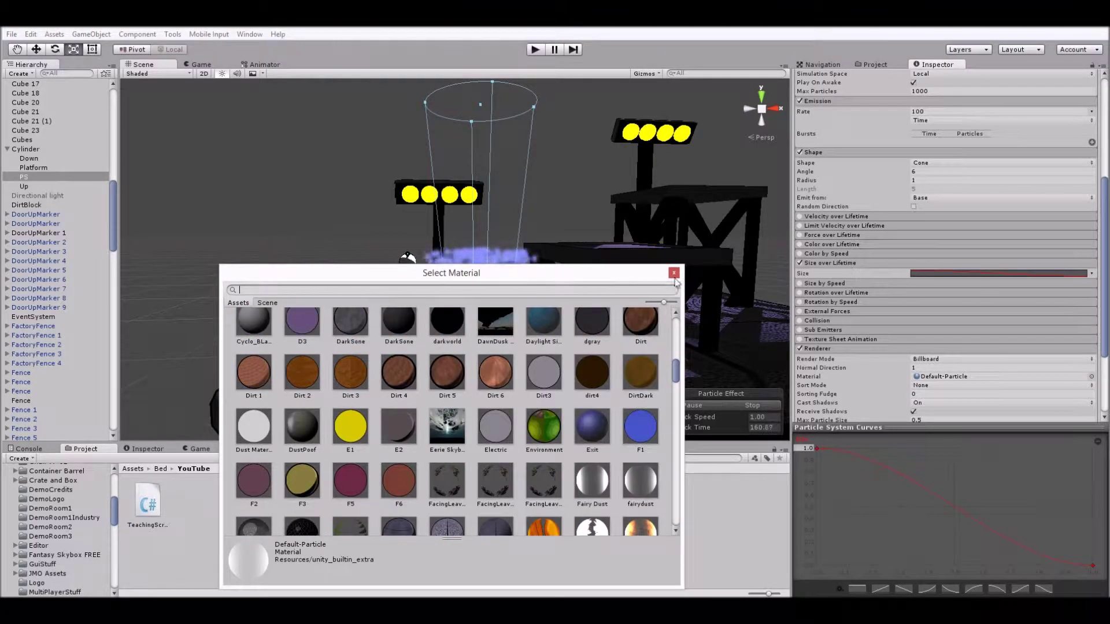
pyautogui.click(674, 274)
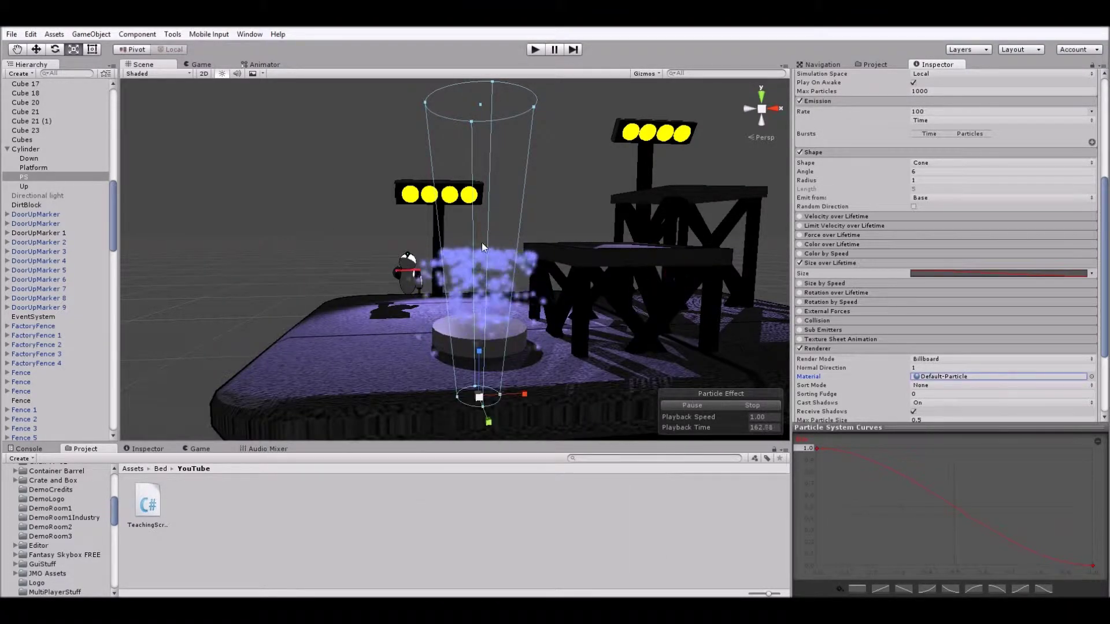
pyautogui.moveTo(353, 220); pyautogui.dragTo(397, 228, button='right')
# Deselect PS and preview the TeachingScript asset from the Project panel
pyautogui.click(248, 216)
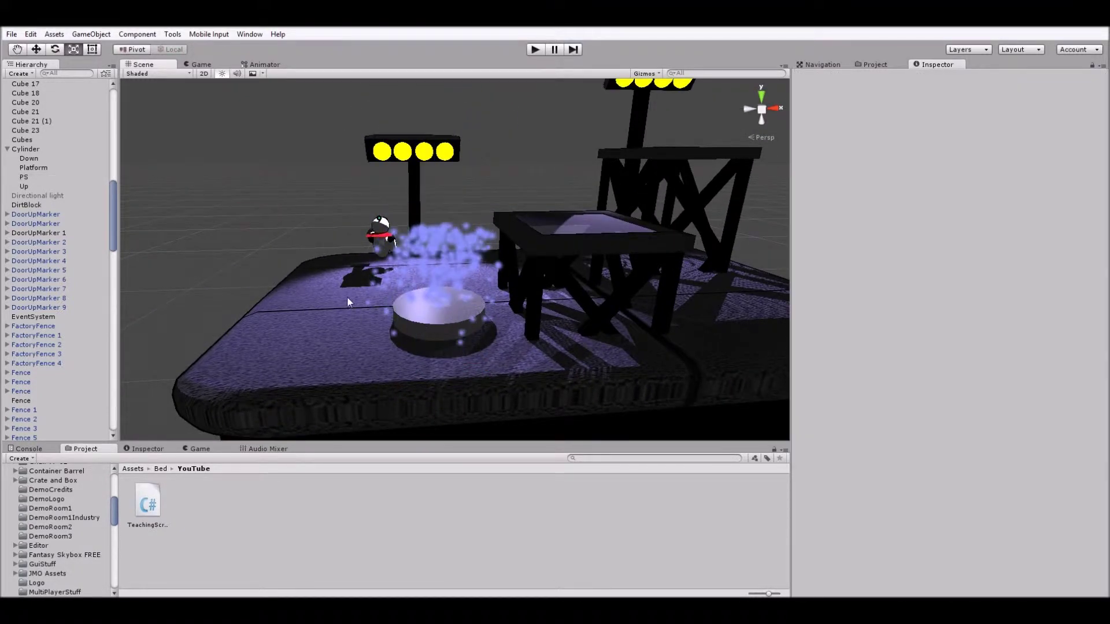
pyautogui.moveTo(348, 298)
pyautogui.mouseDown(button='right')
pyautogui.moveTo(364, 298)
pyautogui.moveTo(353, 297)
pyautogui.mouseUp(button='right')
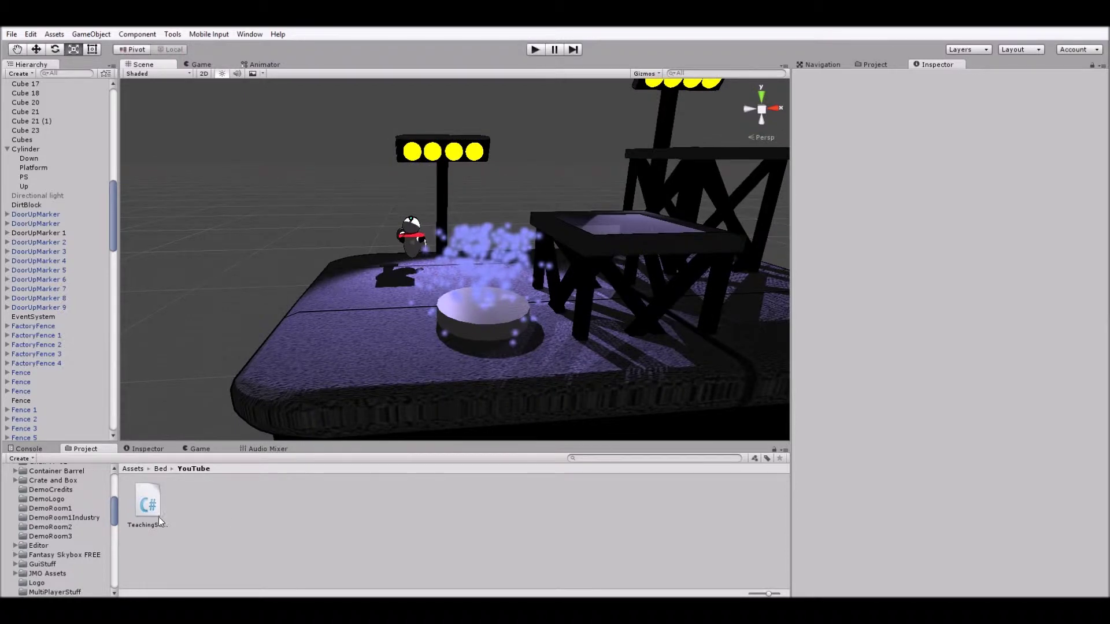
pyautogui.click(149, 504)
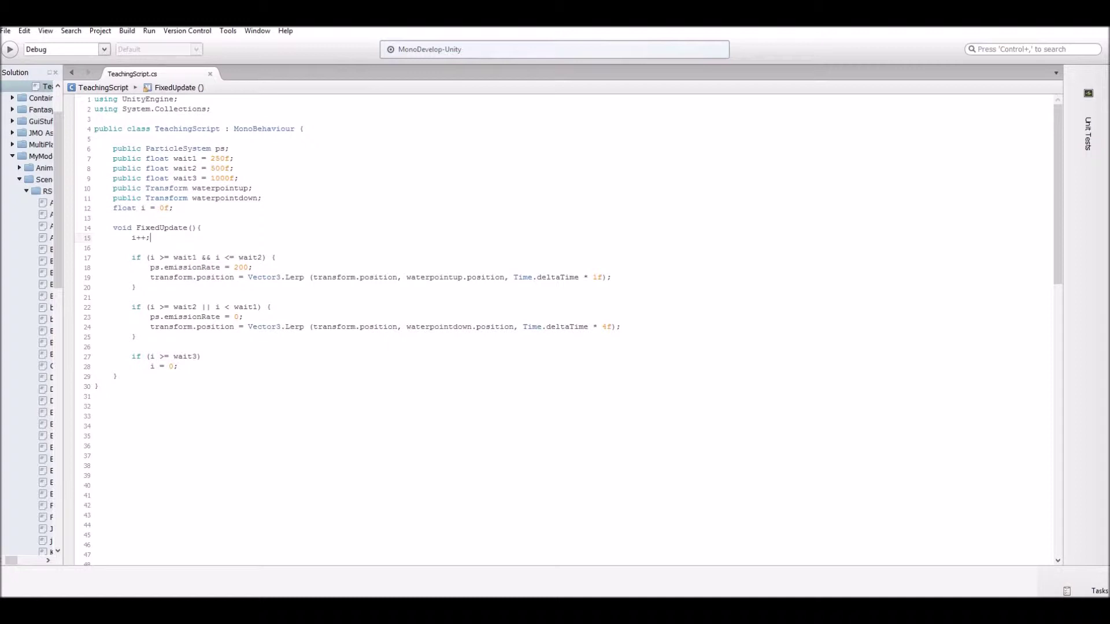
# Highlight the wait1 value 250f and wait2 value 500f in TeachingScript.cs
pyautogui.moveTo(234, 159)
pyautogui.mouseDown()
pyautogui.moveTo(210, 159)
pyautogui.moveTo(211, 168)
pyautogui.mouseUp()
pyautogui.click(234, 168)
# Point out the emission rate line, the 4f downward speed and the wait3 reset check
pyautogui.click(155, 268)
pyautogui.click(607, 327)
pyautogui.moveTo(141, 356); pyautogui.dragTo(154, 356)
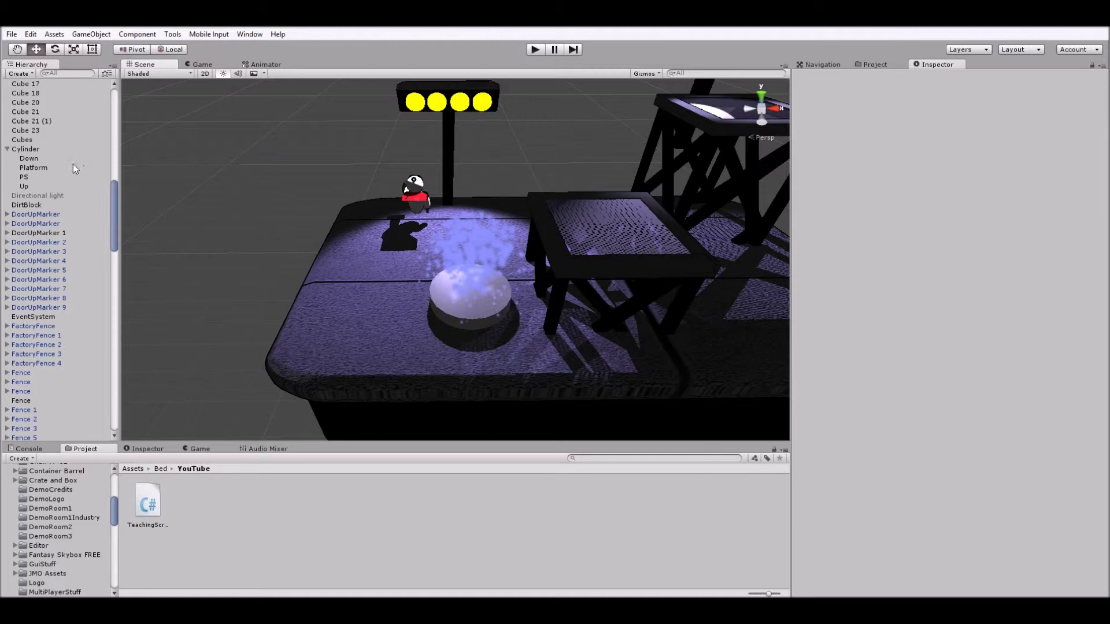
# Drag TeachingScript onto the Cylinder's Platform child, then reselect PS
pyautogui.click(148, 505)
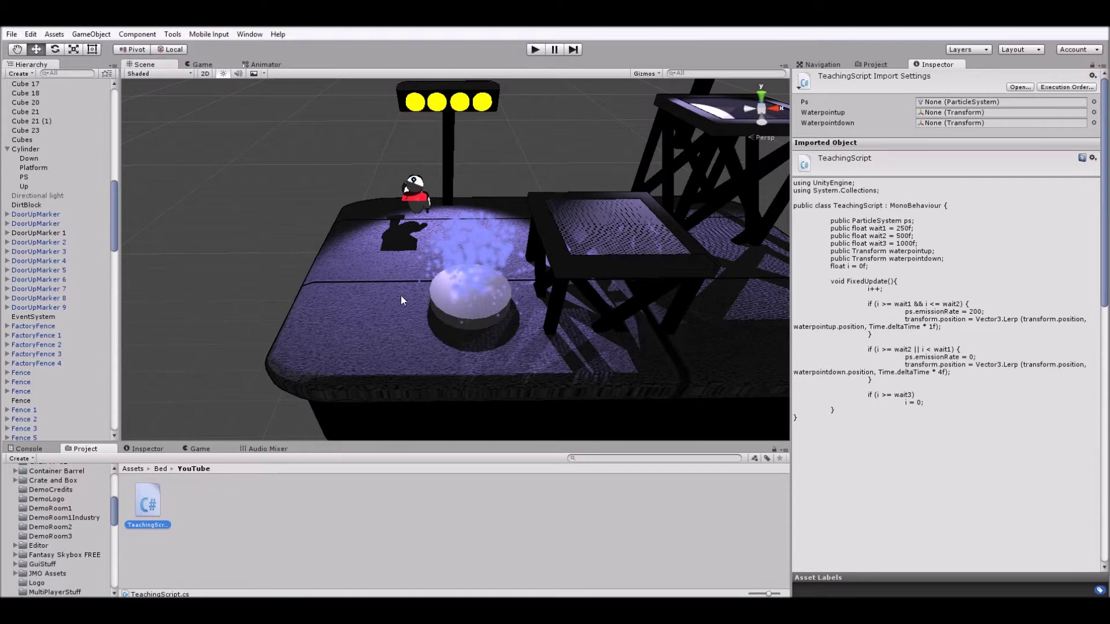
pyautogui.click(25, 149)
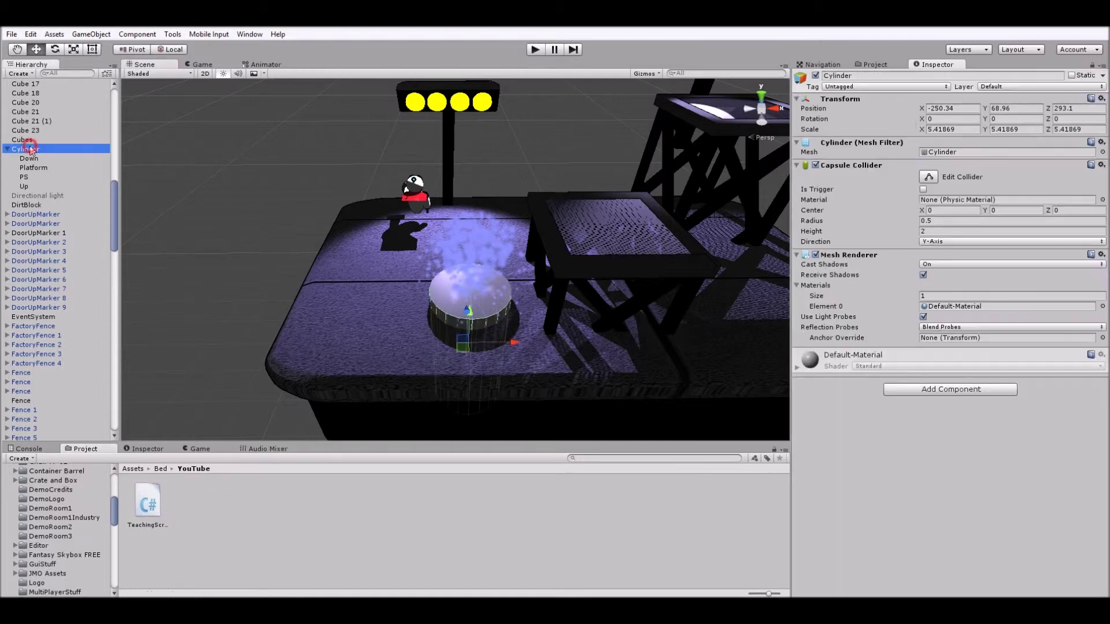
pyautogui.click(52, 168)
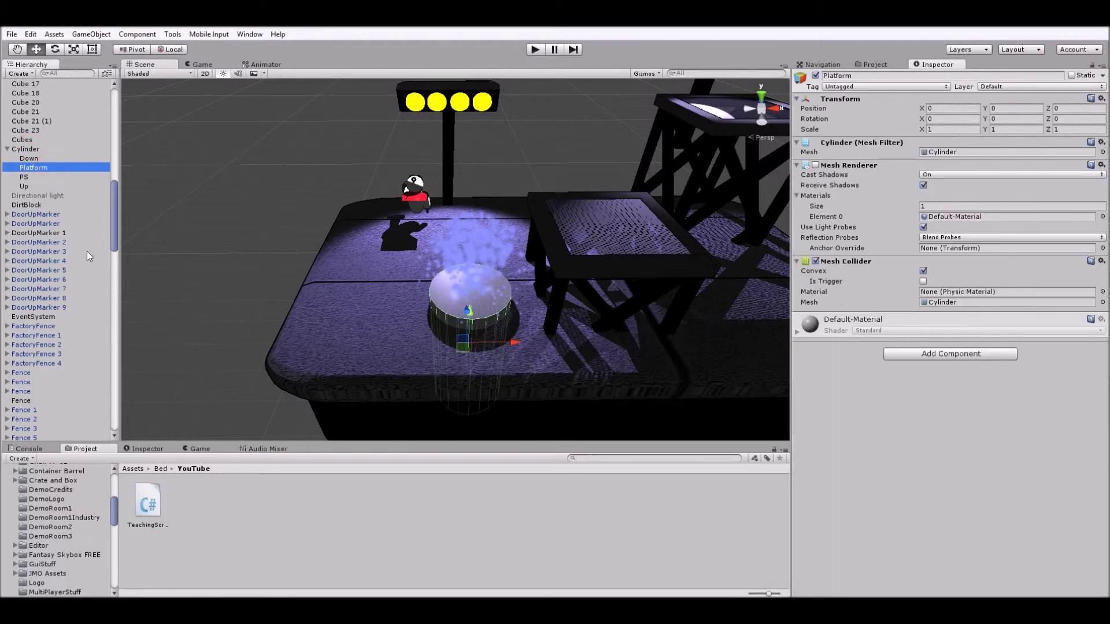
pyautogui.click(148, 508)
pyautogui.moveTo(148, 509); pyautogui.dragTo(51, 168)
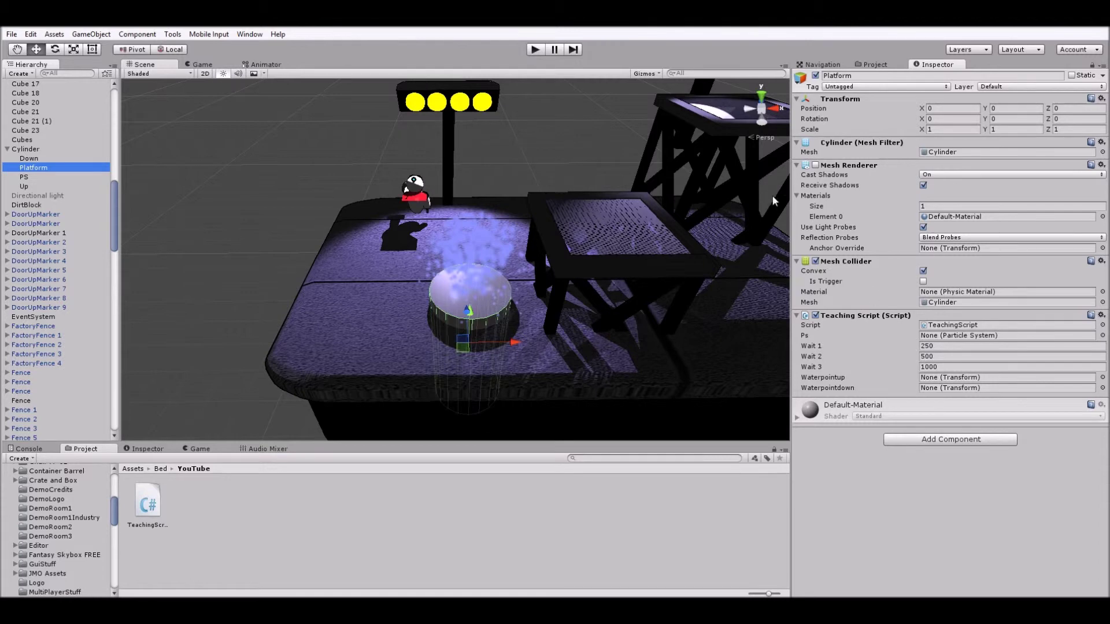
pyautogui.click(24, 179)
# Assign PS, Up and Down to the Platform script's Ps, Waterpointup and Waterpointdown fields
pyautogui.moveTo(24, 178); pyautogui.dragTo(1000, 338)
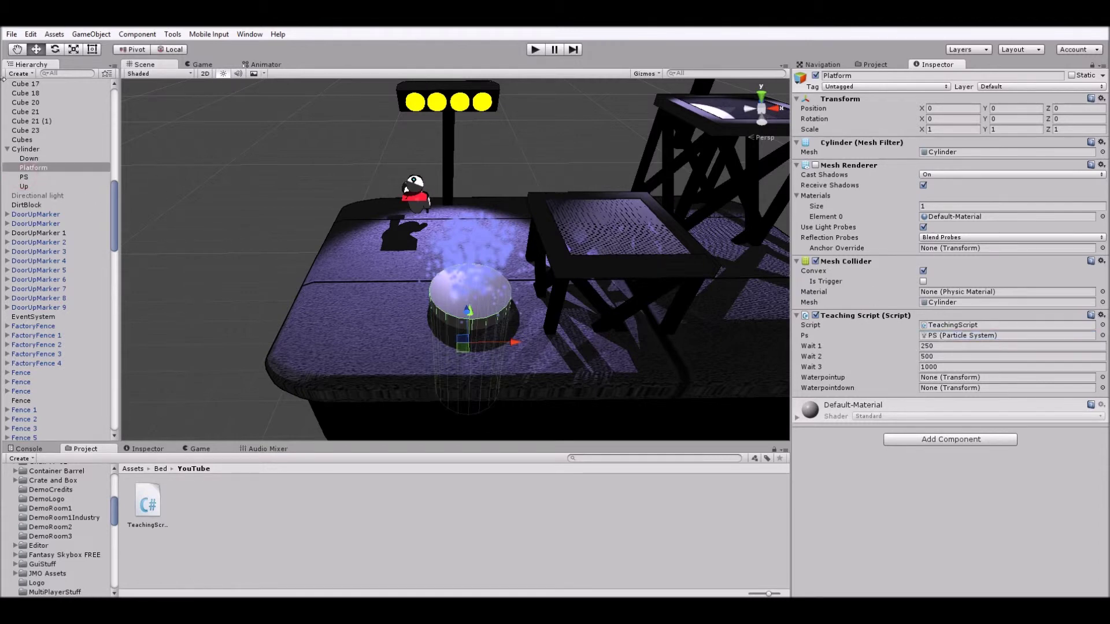
pyautogui.moveTo(23, 186); pyautogui.dragTo(932, 386)
pyautogui.moveTo(28, 159); pyautogui.dragTo(941, 390)
pyautogui.click(32, 150)
# Duplicate the Cylinder and slide the copy, Cylinder (1), right along X to about -230.5
pyautogui.keyDown('alt'); pyautogui.moveTo(189, 180); pyautogui.dragTo(483, 207); pyautogui.keyUp('alt')
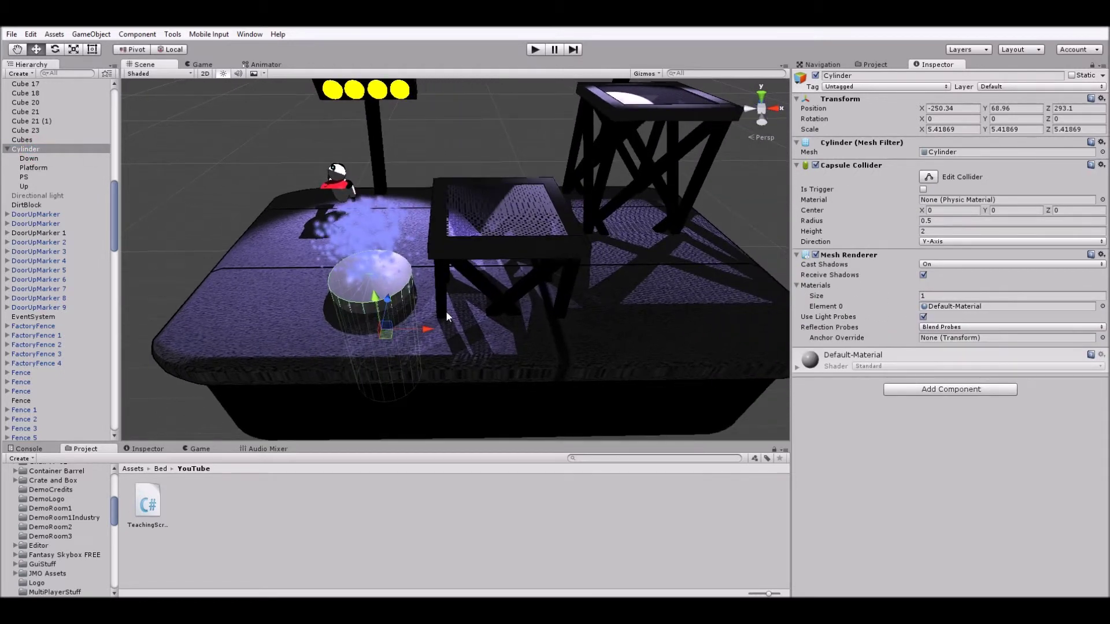
pyautogui.hotkey('ctrl', 'd')
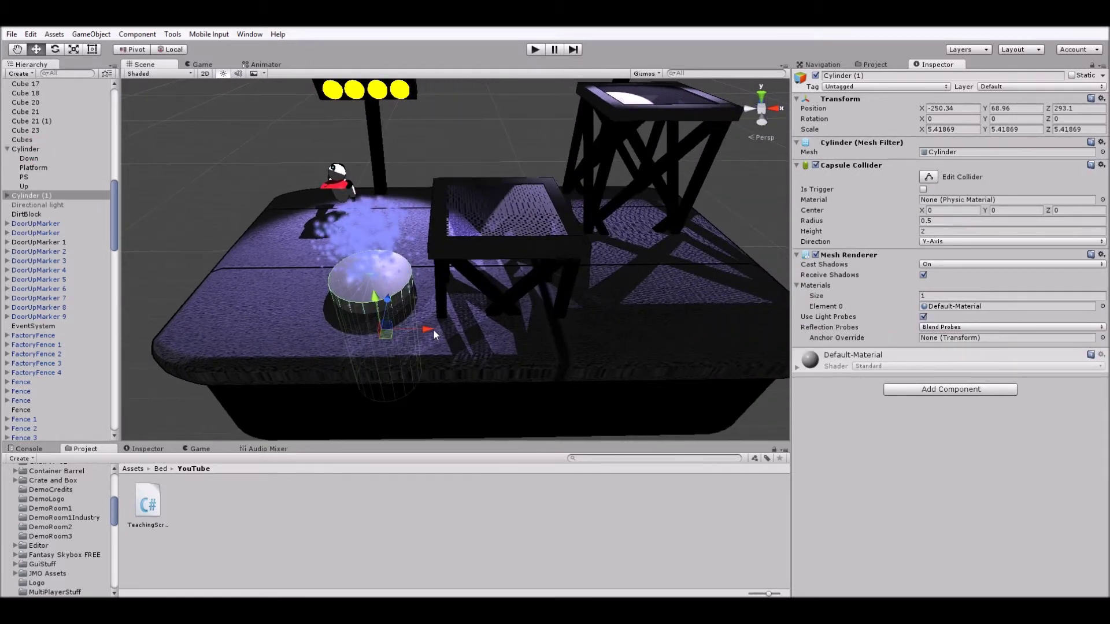
pyautogui.moveTo(430, 327); pyautogui.dragTo(549, 237)
pyautogui.click(658, 172)
pyautogui.click(484, 170)
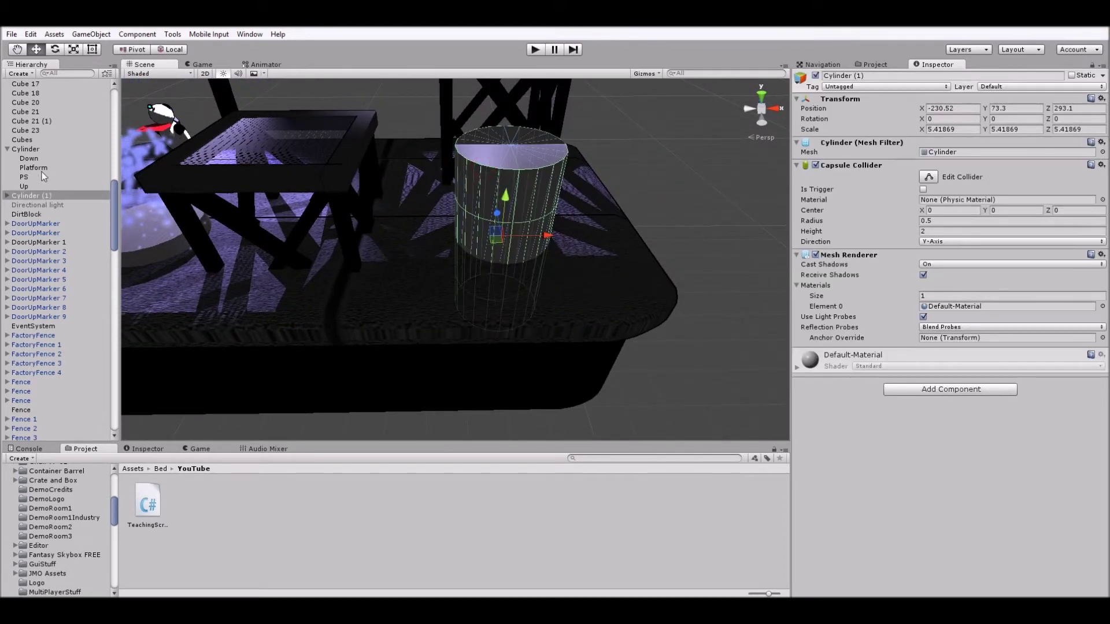
# Set the Cylinder (1) Platform's Wait 1, Wait 2 and Wait 3 to 75, 150 and 200
pyautogui.click(7, 195)
pyautogui.click(46, 215)
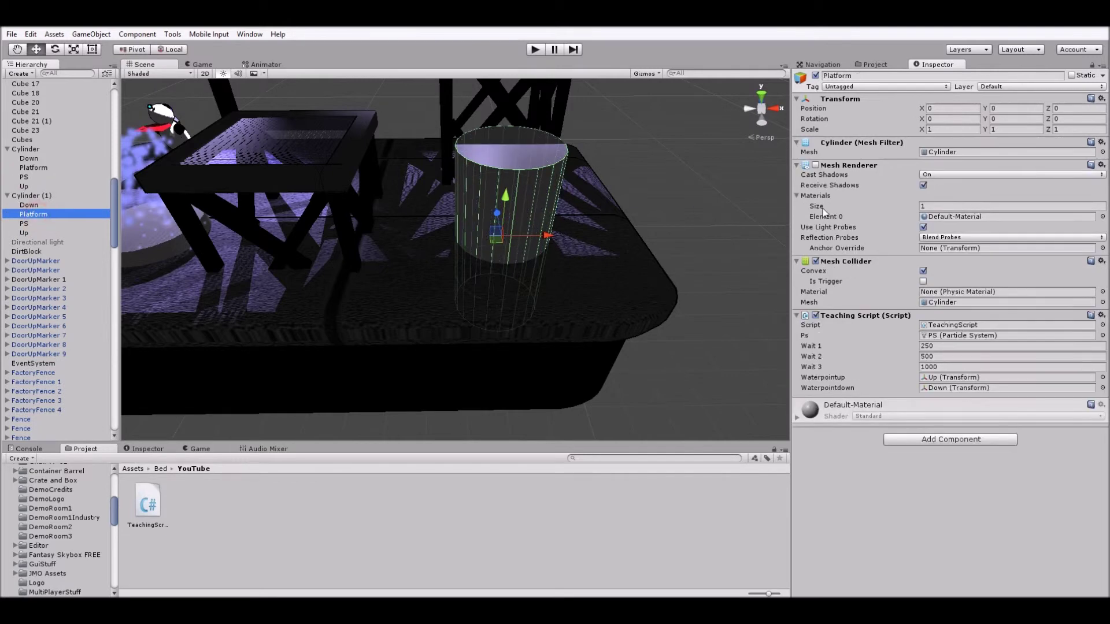
pyautogui.click(939, 348)
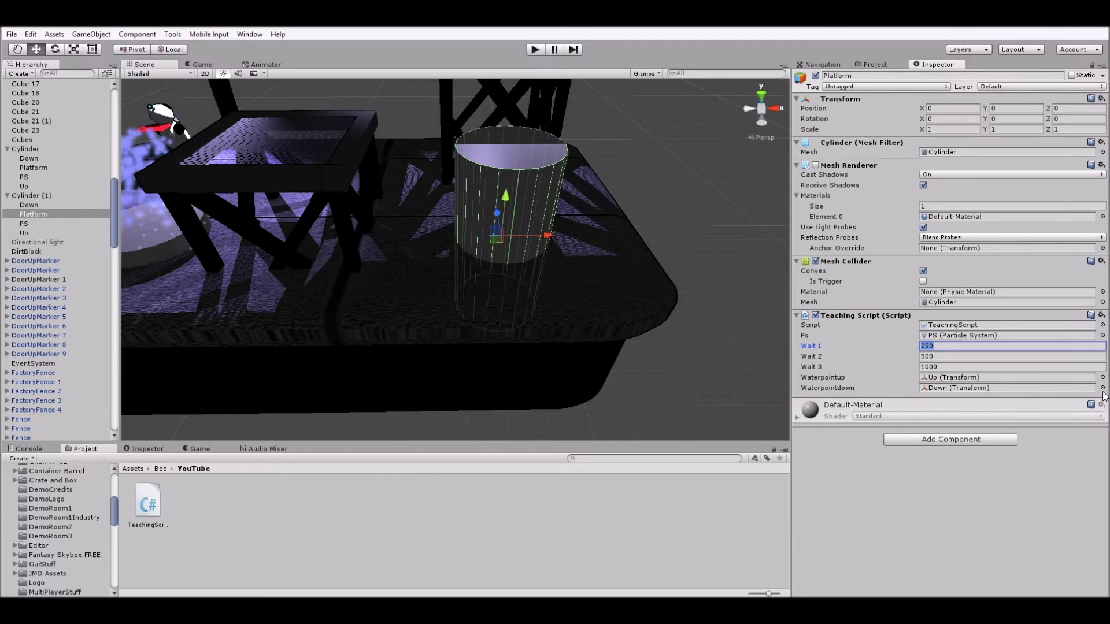
pyautogui.write('75')
pyautogui.click(955, 357)
pyautogui.write('15')
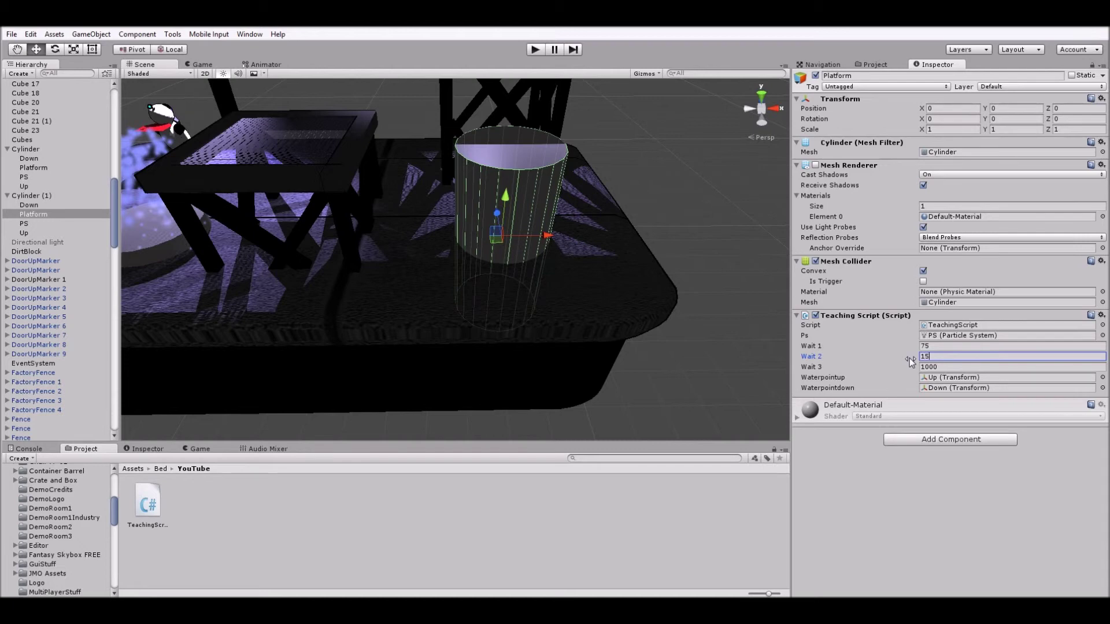
pyautogui.write('0')
pyautogui.click(925, 367)
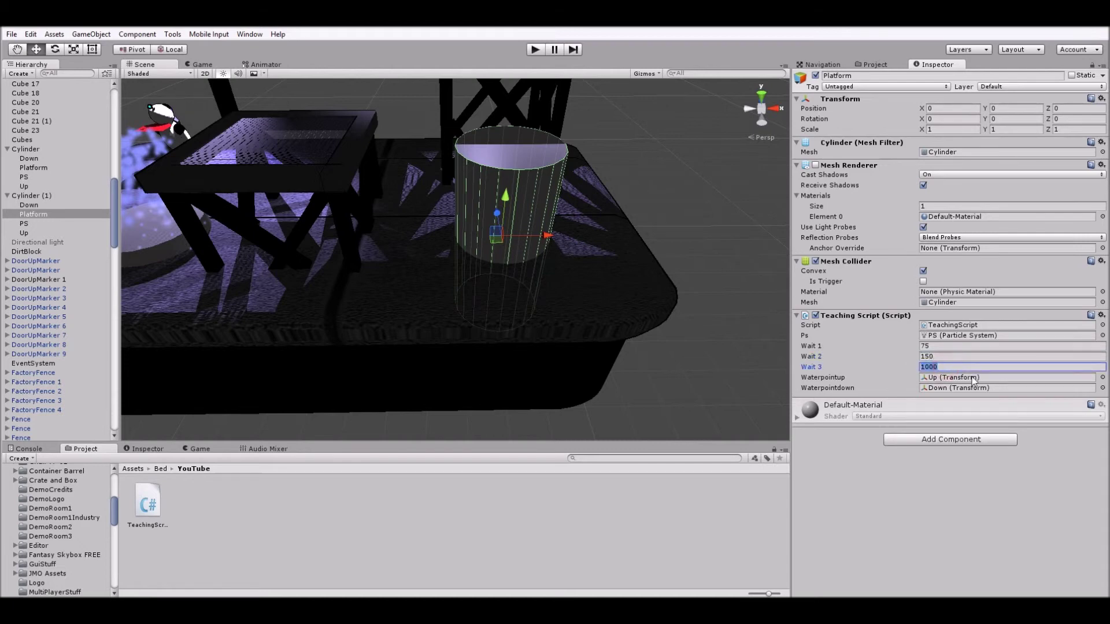
pyautogui.write('200')
pyautogui.moveTo(448, 195); pyautogui.dragTo(333, 150, button='right')
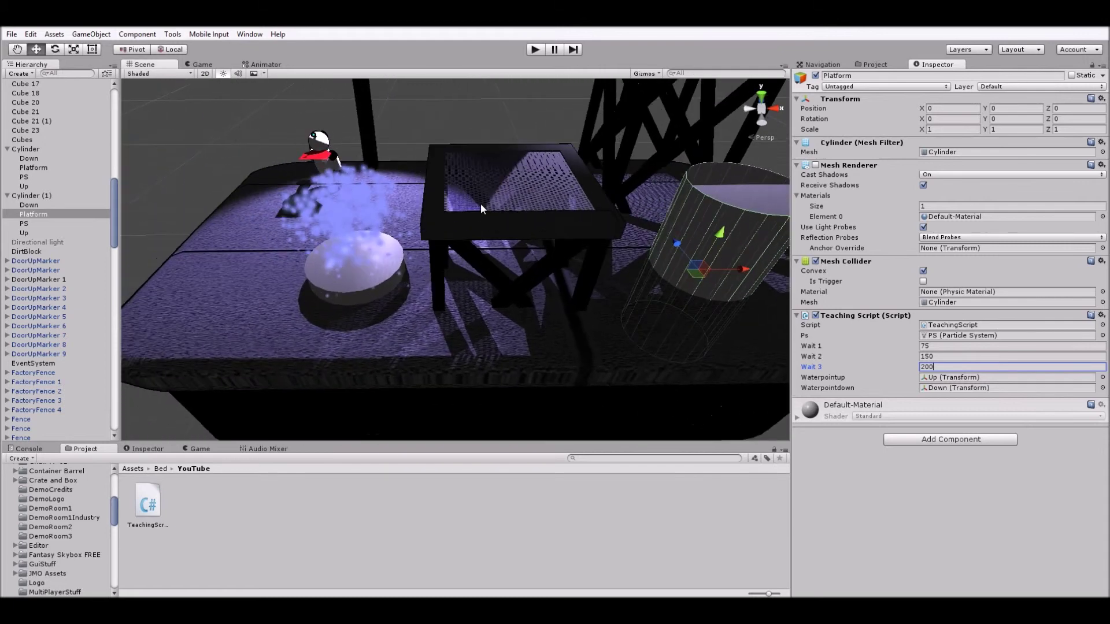
pyautogui.click(536, 50)
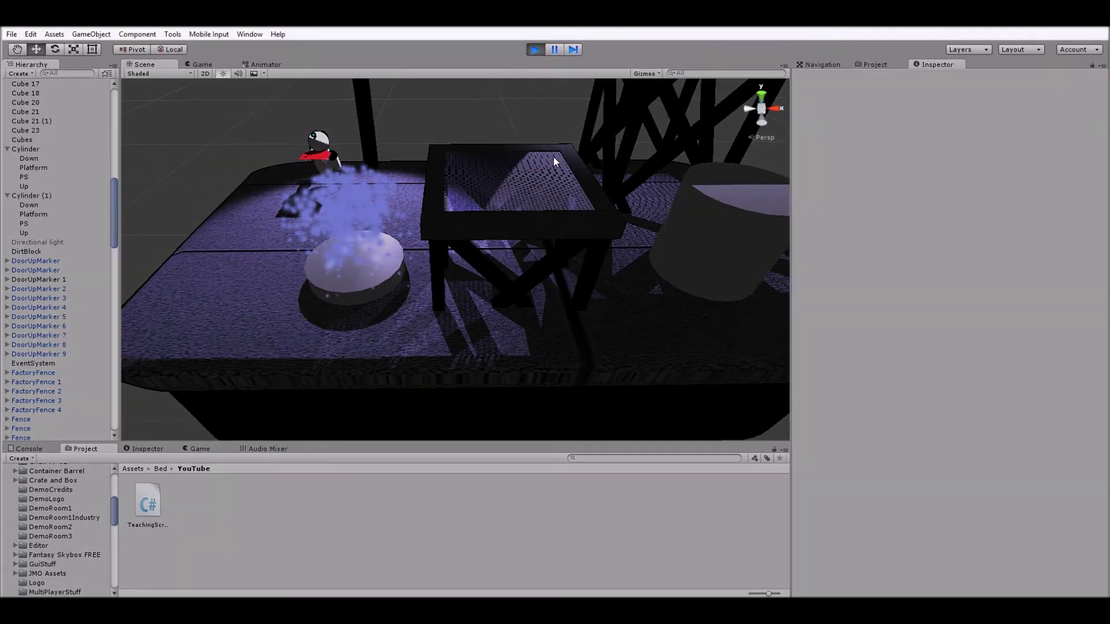
# Move and jump the player across the round pillar, dark table and right cylinder's spray
pyautogui.press('Down')
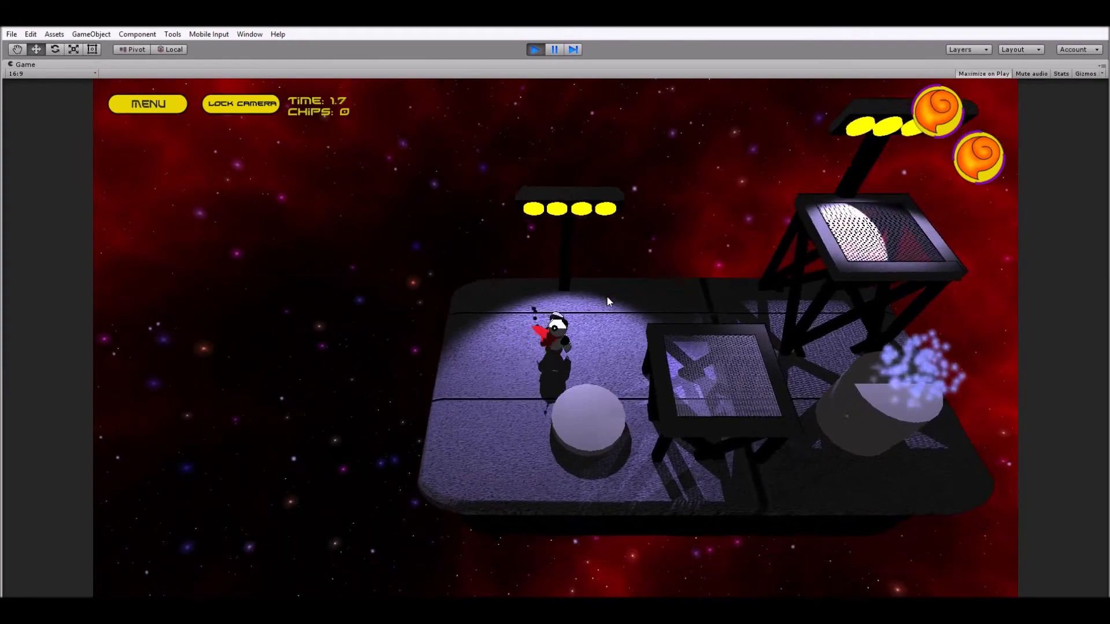
pyautogui.press('space')
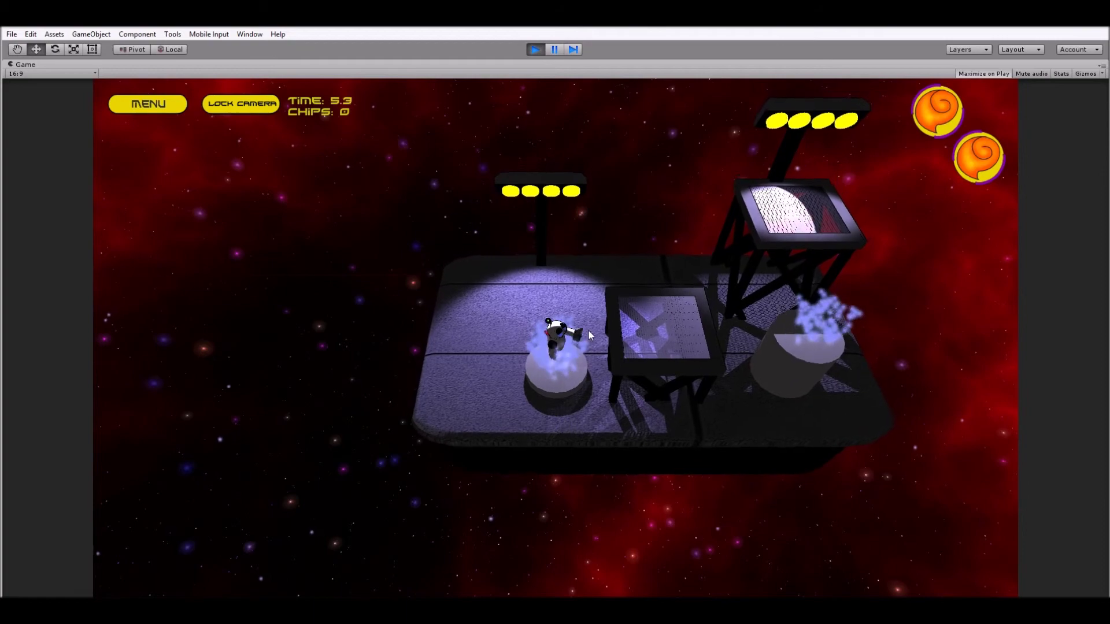
pyautogui.press('Right')
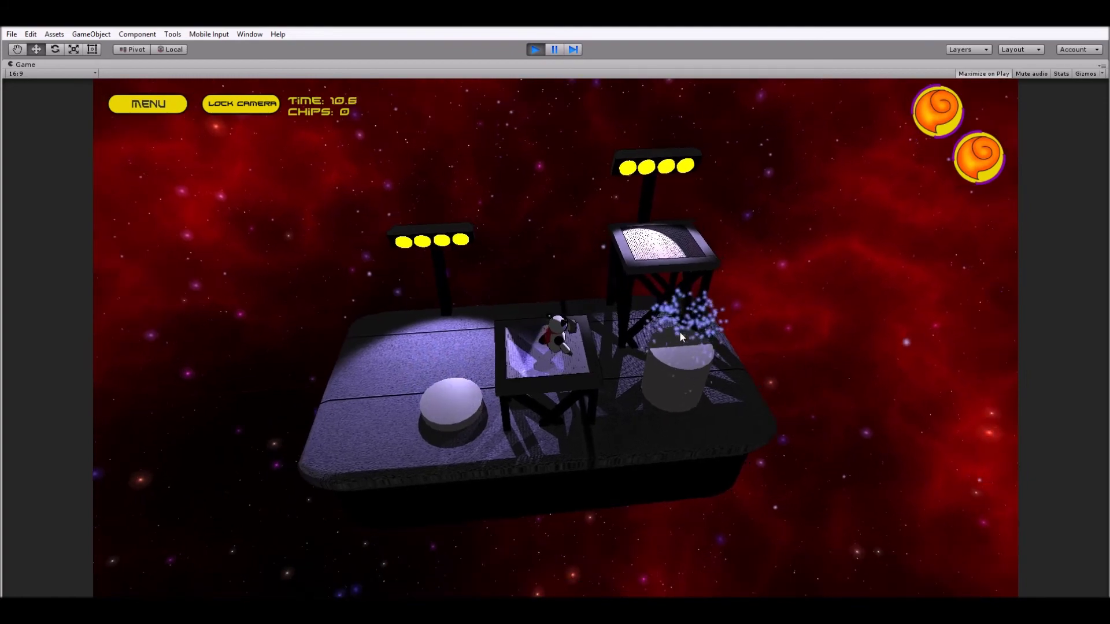
pyautogui.press('Right')
pyautogui.press('space')
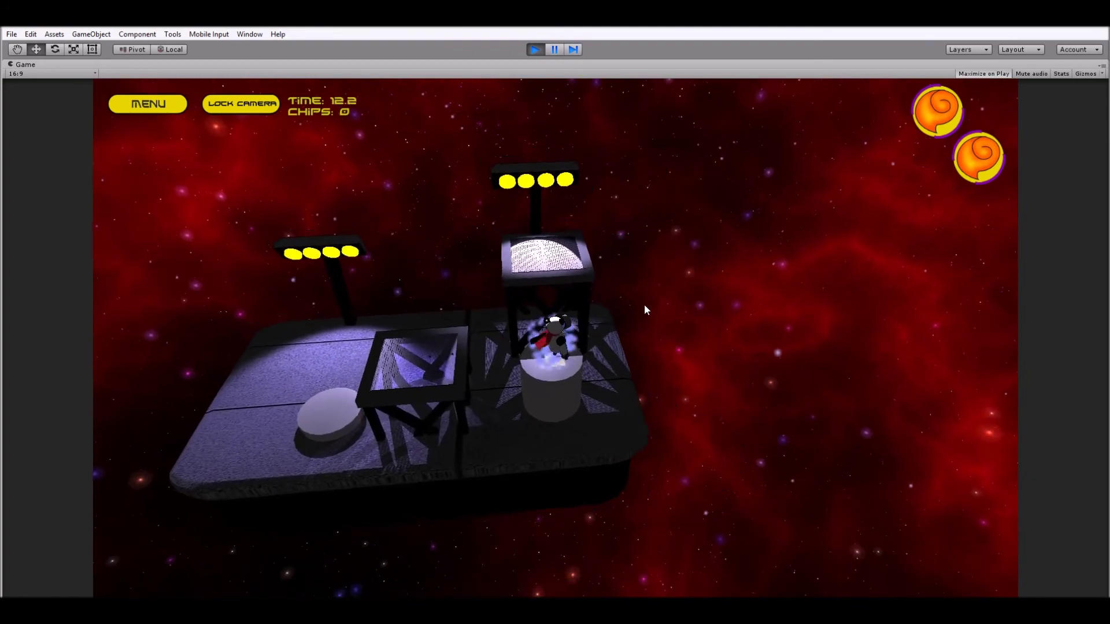